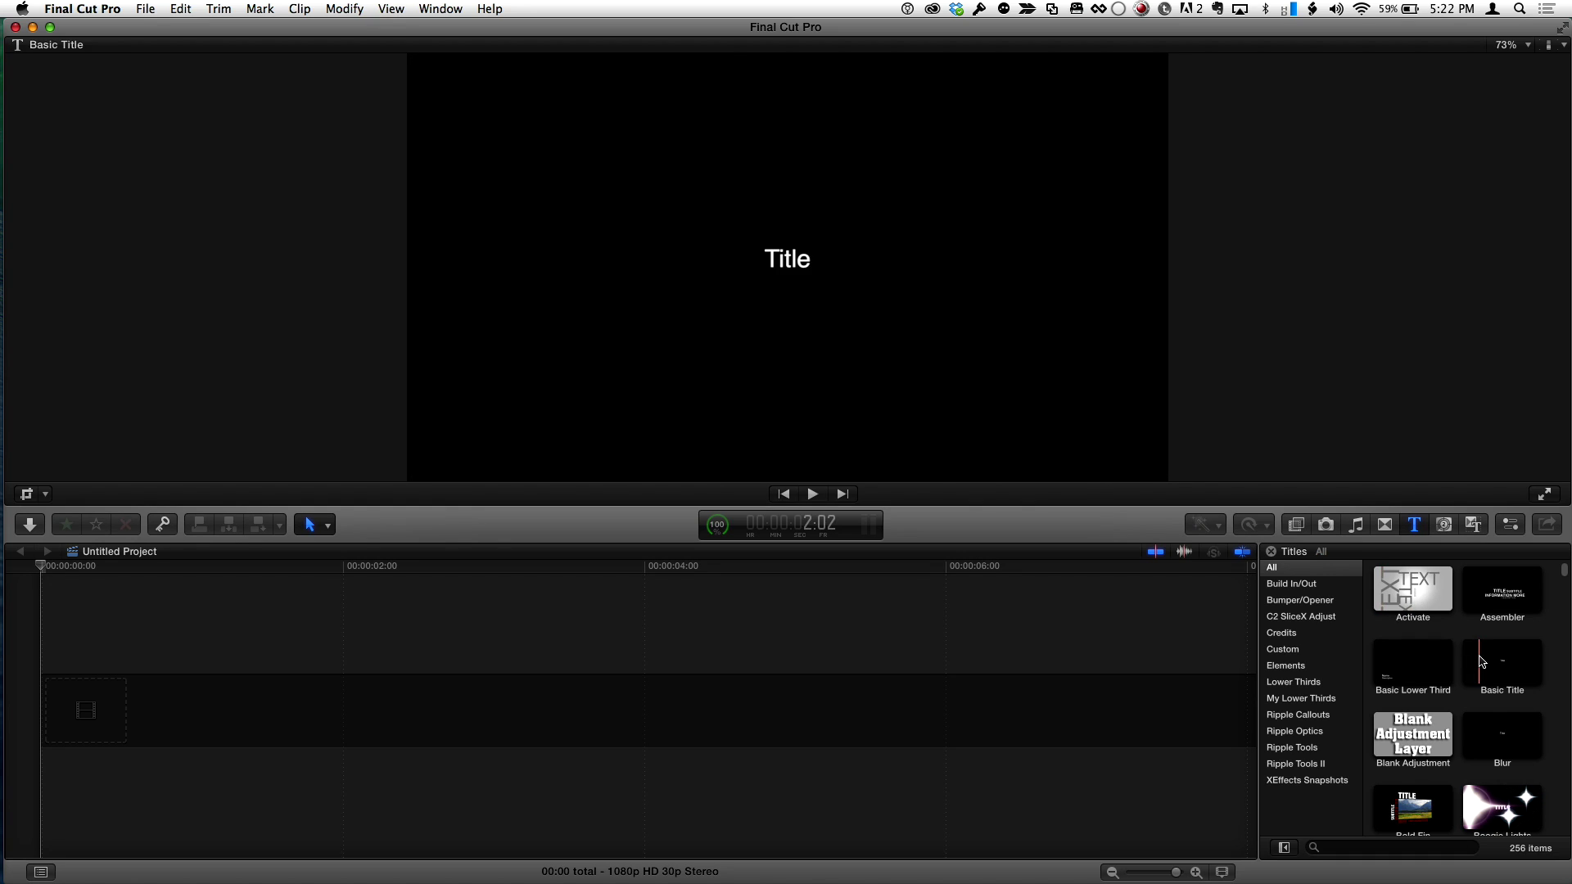
# Scroll the Titles browser down until the Custom title thumbnail is visible.
pyautogui.scroll(-3, 1482, 663)
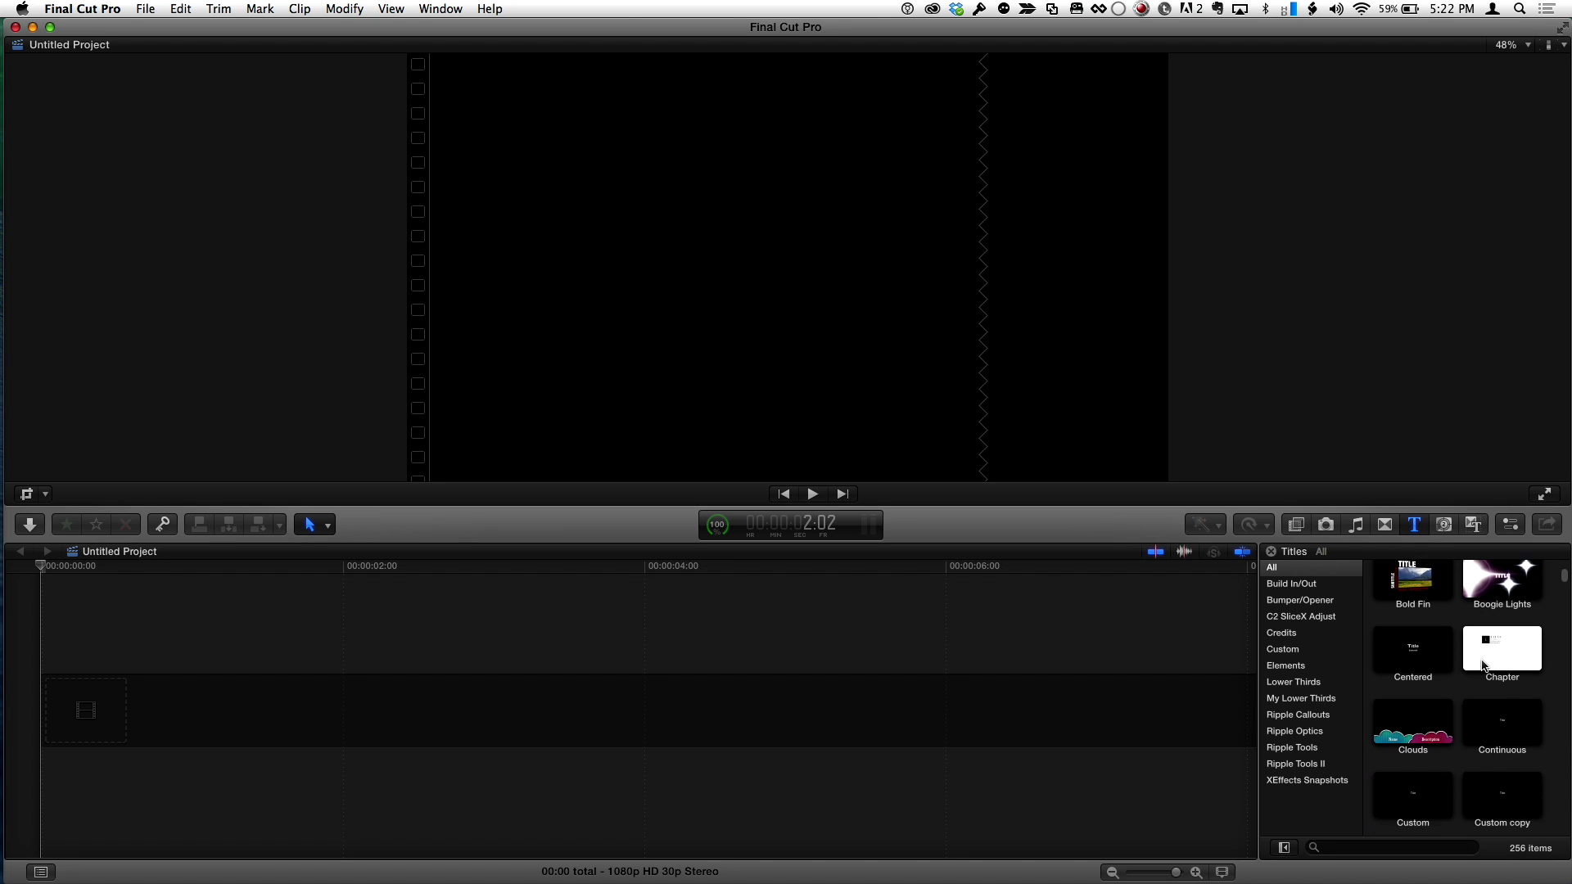
pyautogui.scroll(-1, 1485, 665)
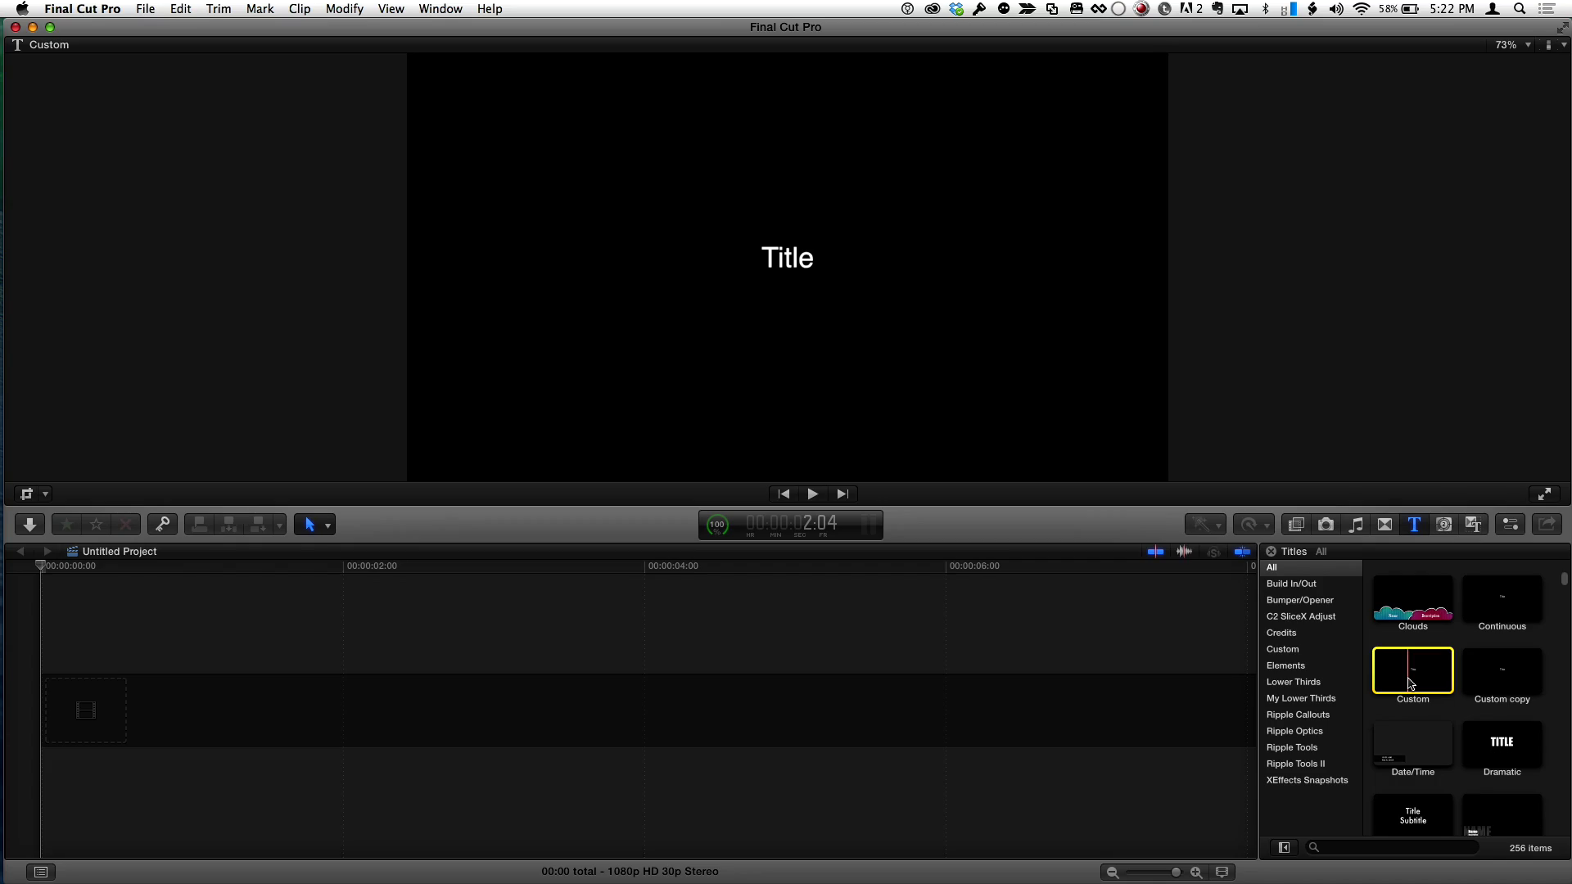
# Add the Custom title to a 1080p 23.98p timeline, split it near two seconds, and replay.
pyautogui.doubleClick(1410, 684)
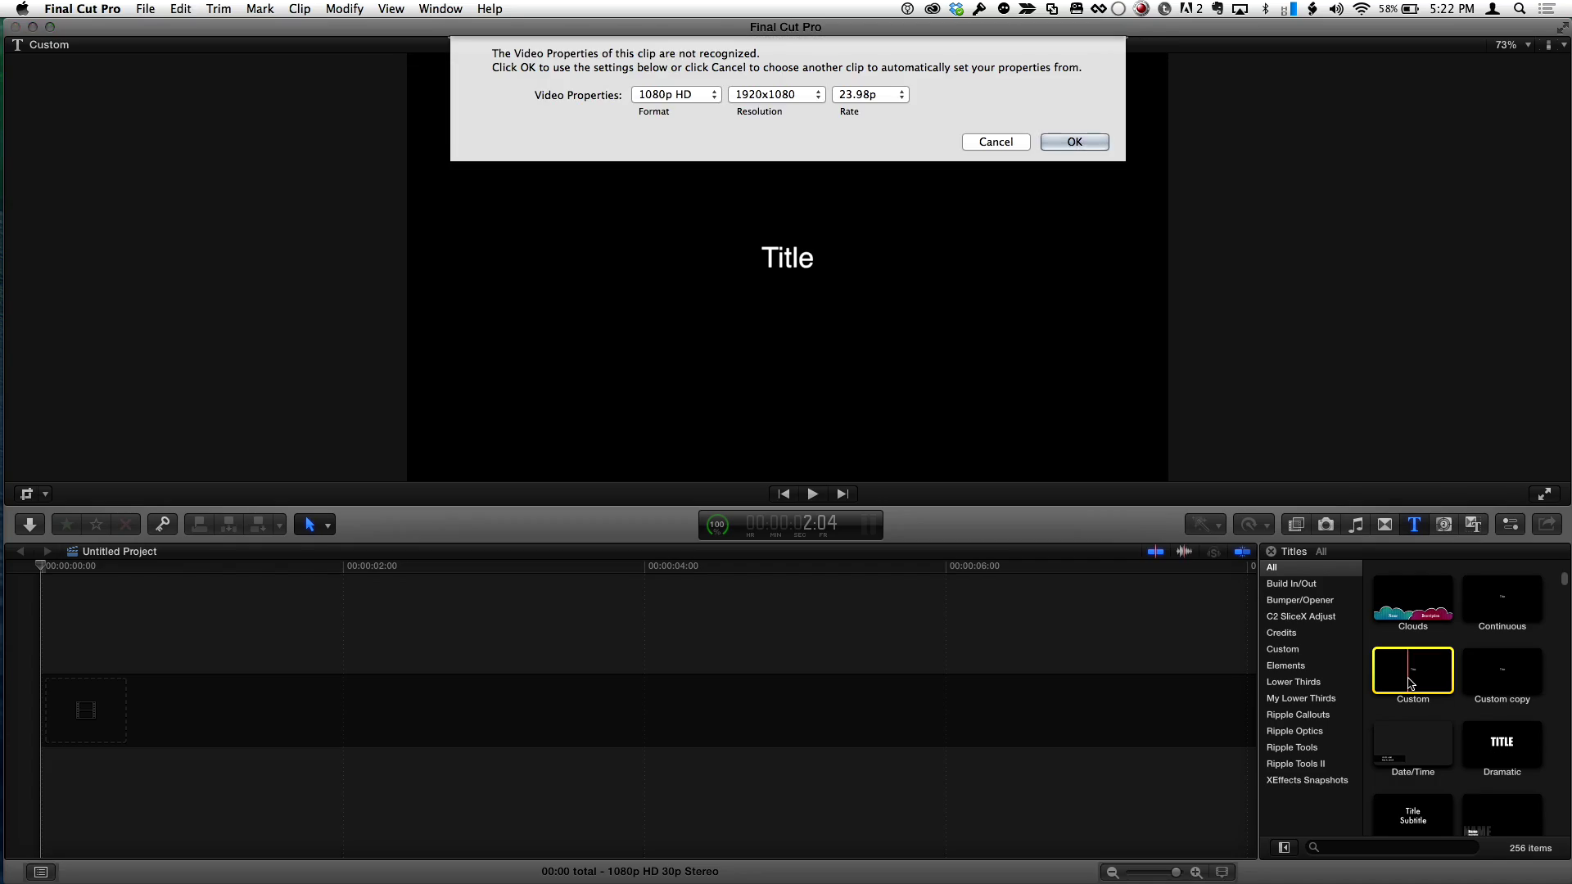
pyautogui.click(1073, 142)
pyautogui.moveTo(413, 573); pyautogui.dragTo(368, 573)
pyautogui.press('cmd+b')
pyautogui.press('c')
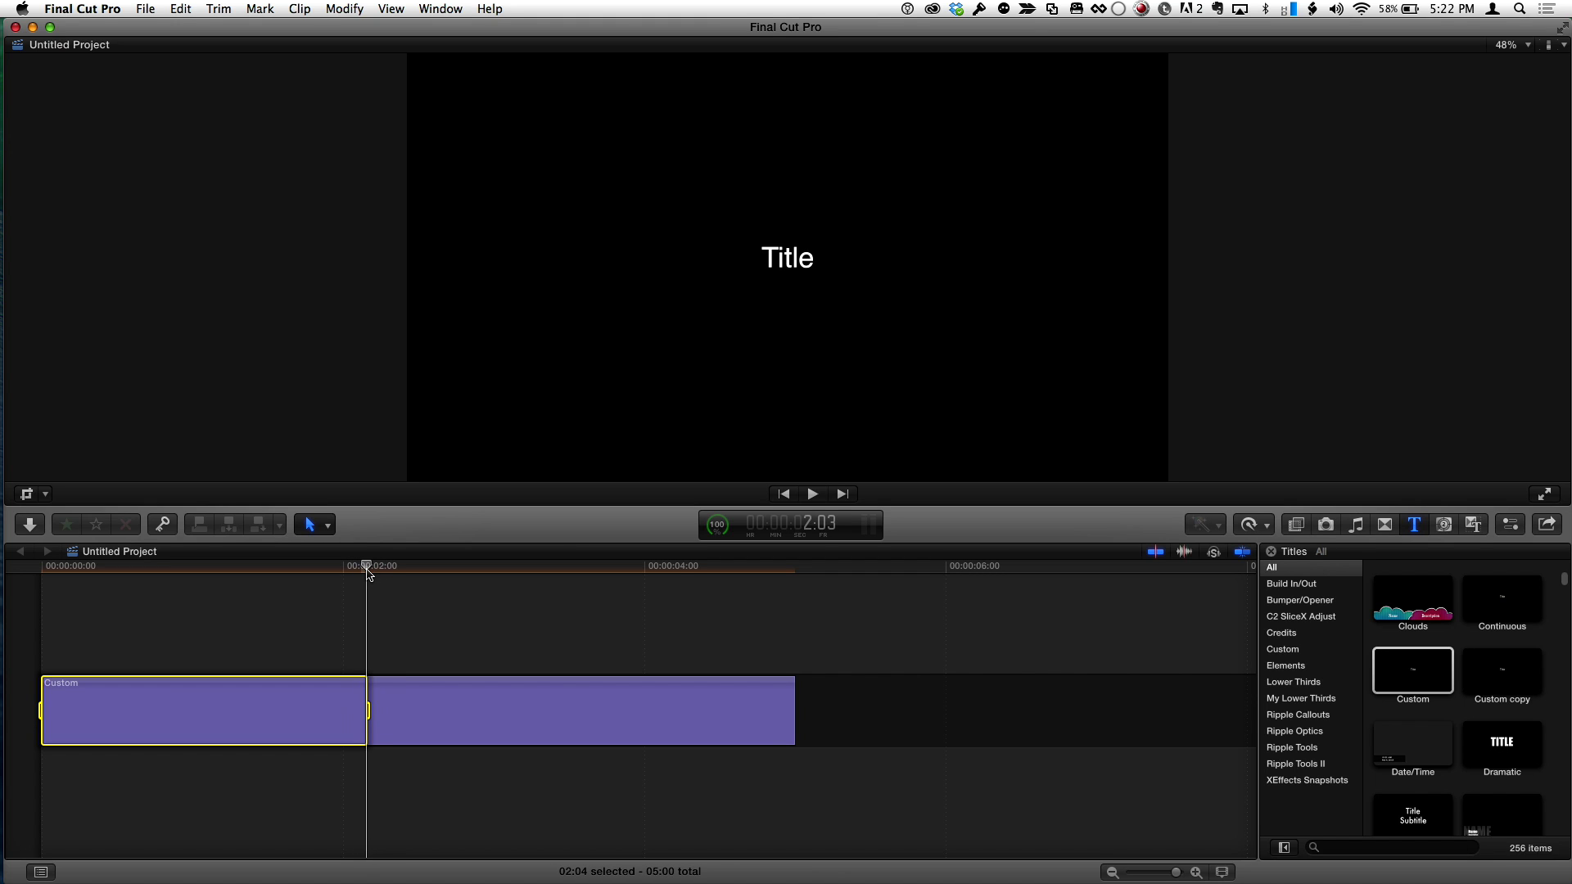
pyautogui.press('space')
pyautogui.press('Home')
pyautogui.press('space')
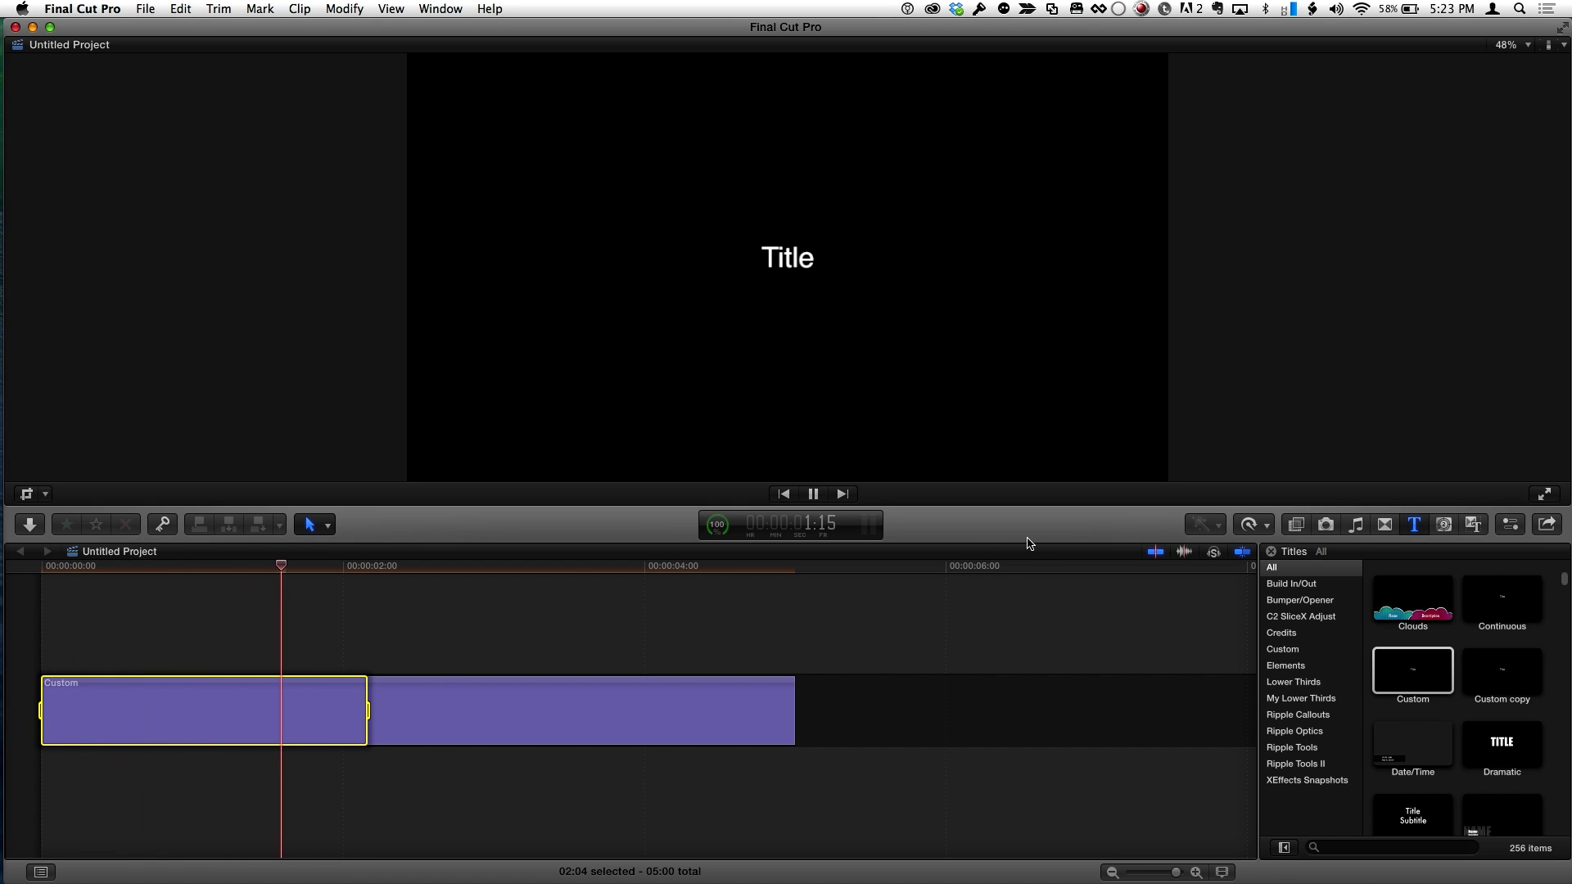
# Style the title text in the Junegull font at size 349.
pyautogui.click(1510, 525)
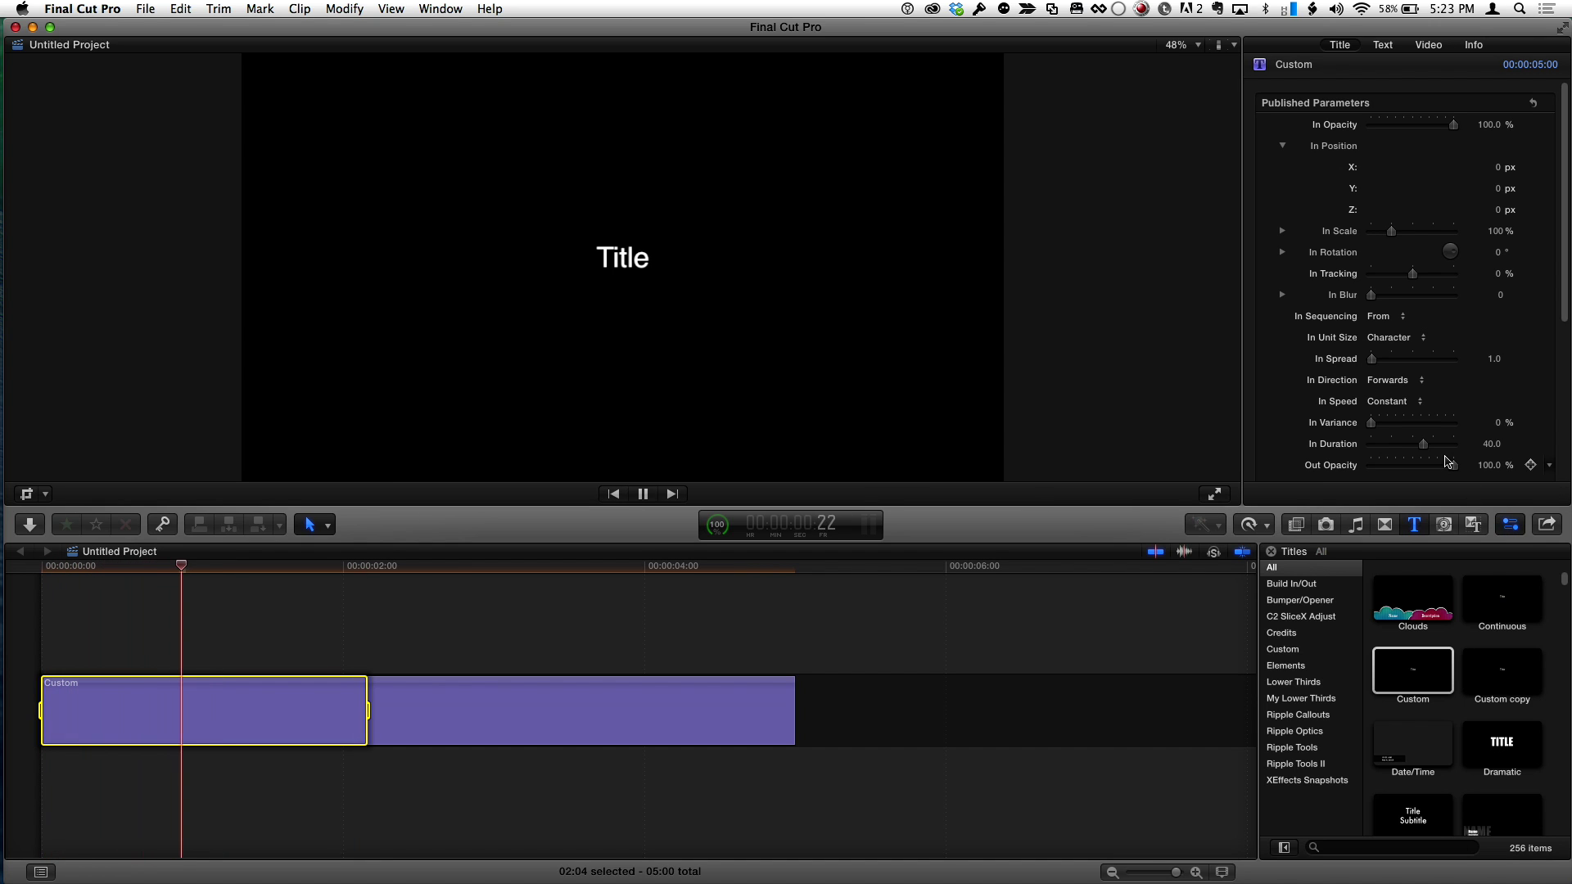
pyautogui.click(1382, 45)
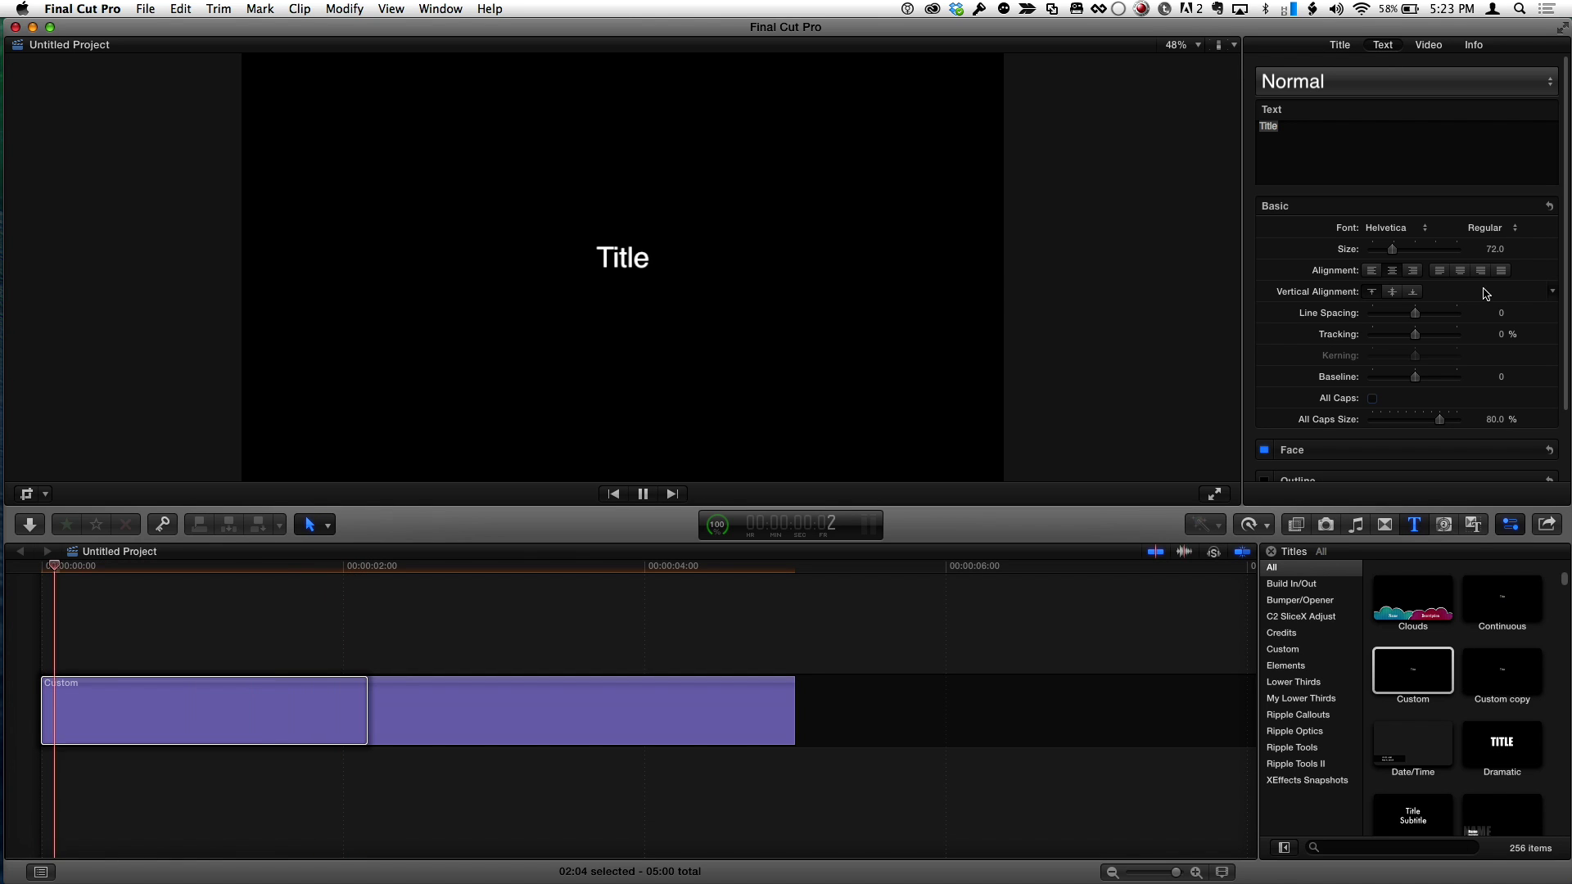
pyautogui.click(1395, 228)
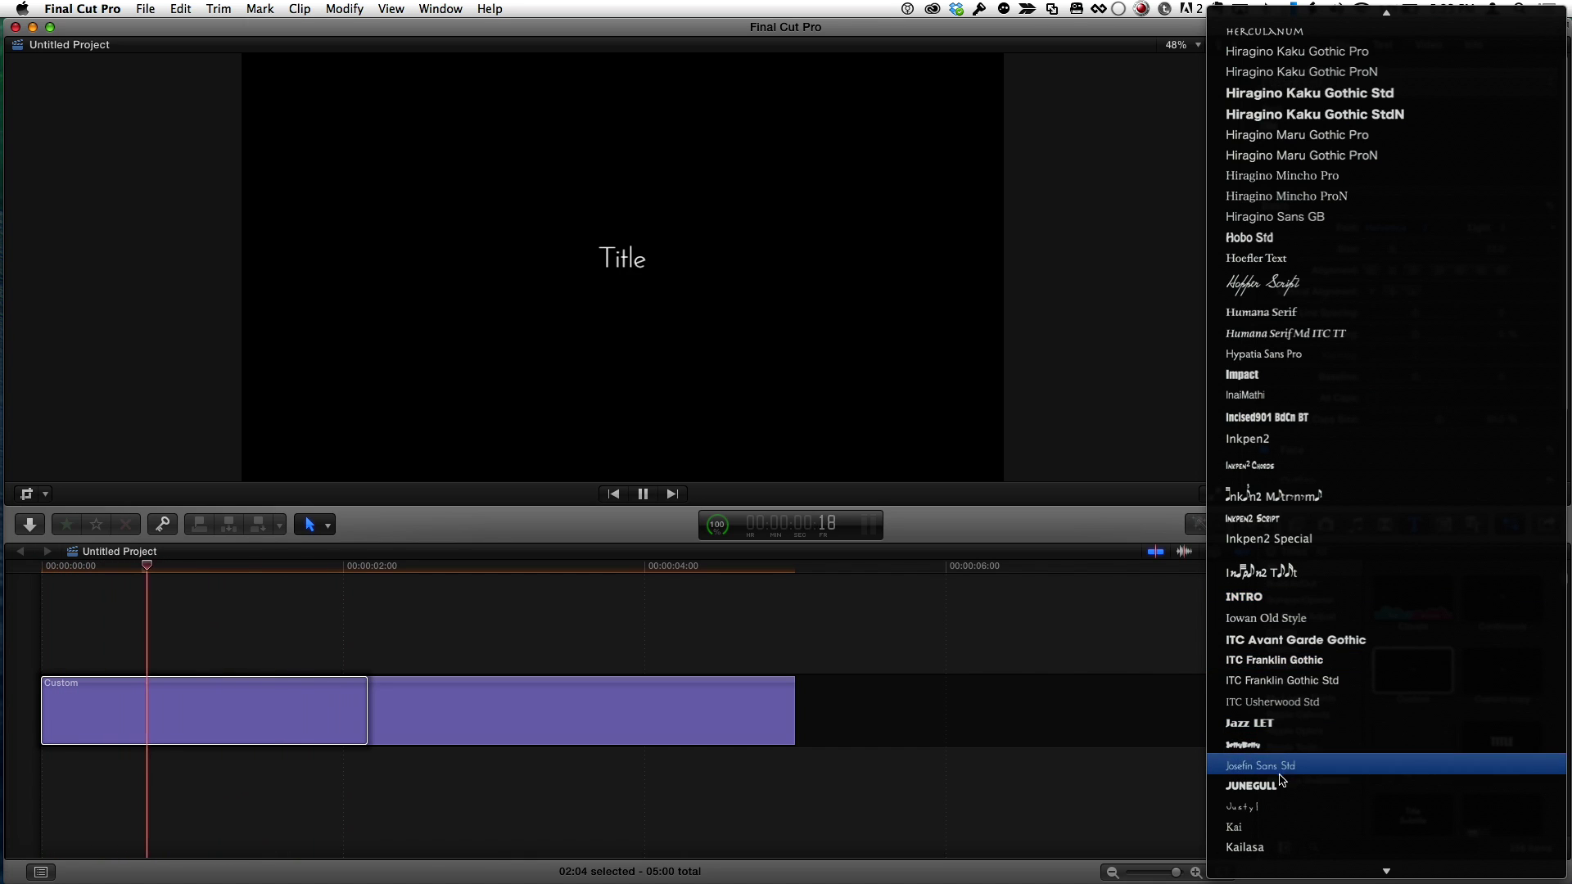
pyautogui.press('Escape')
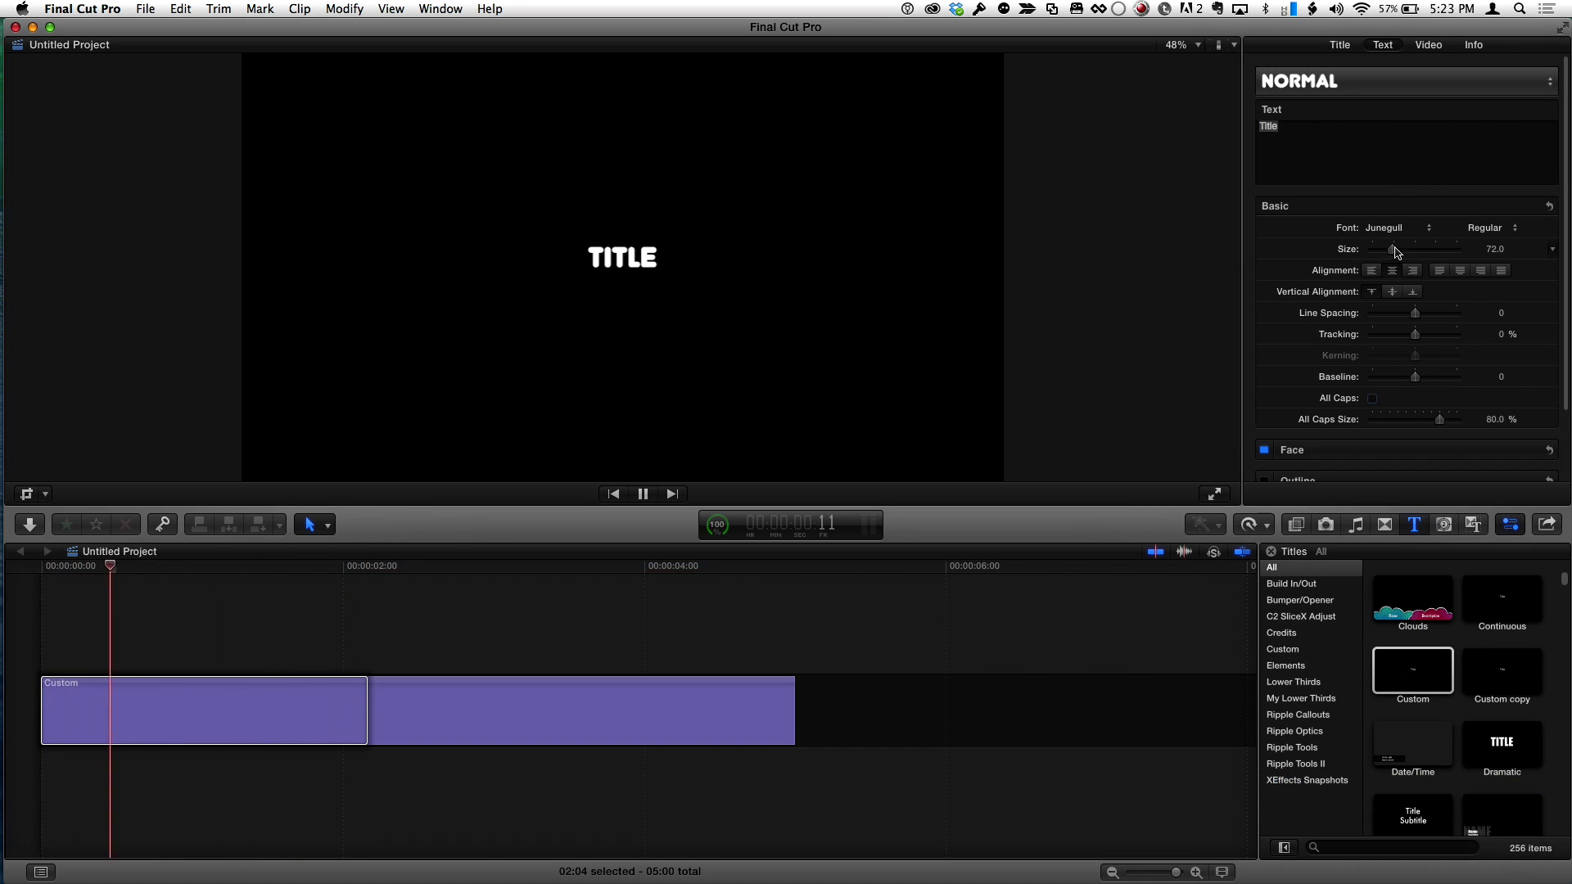
pyautogui.moveTo(1495, 254)
pyautogui.mouseDown()
pyautogui.moveTo(1494, 152)
pyautogui.moveTo(1494, 253)
pyautogui.mouseUp()
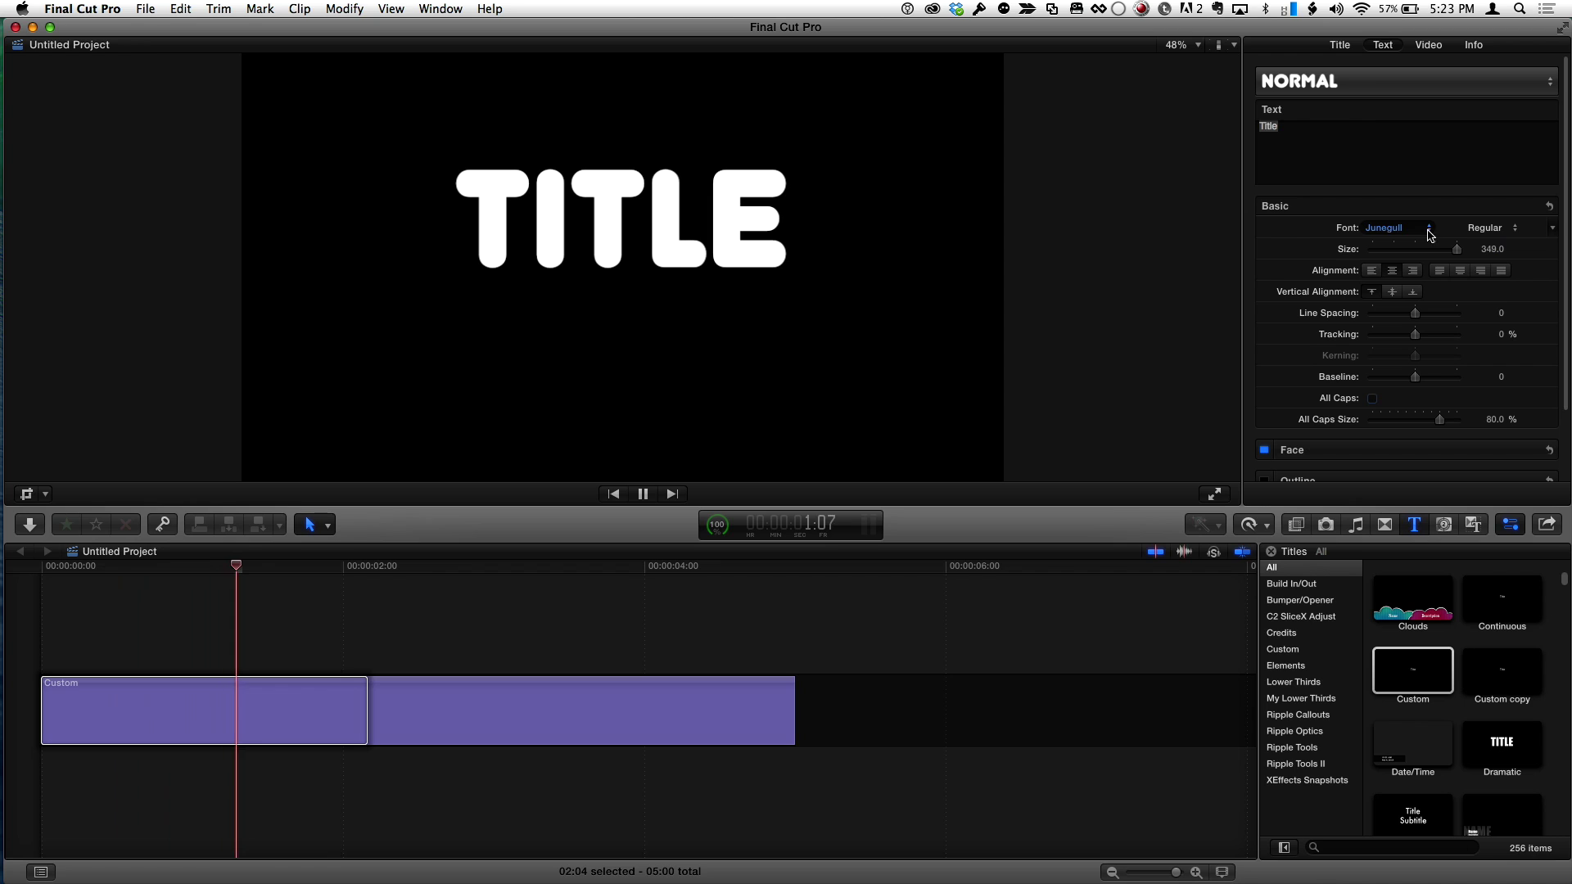
# Set the title's In Opacity to 0% and In Spread to 4.0, keeping In Position X at 0 px.
pyautogui.click(1347, 48)
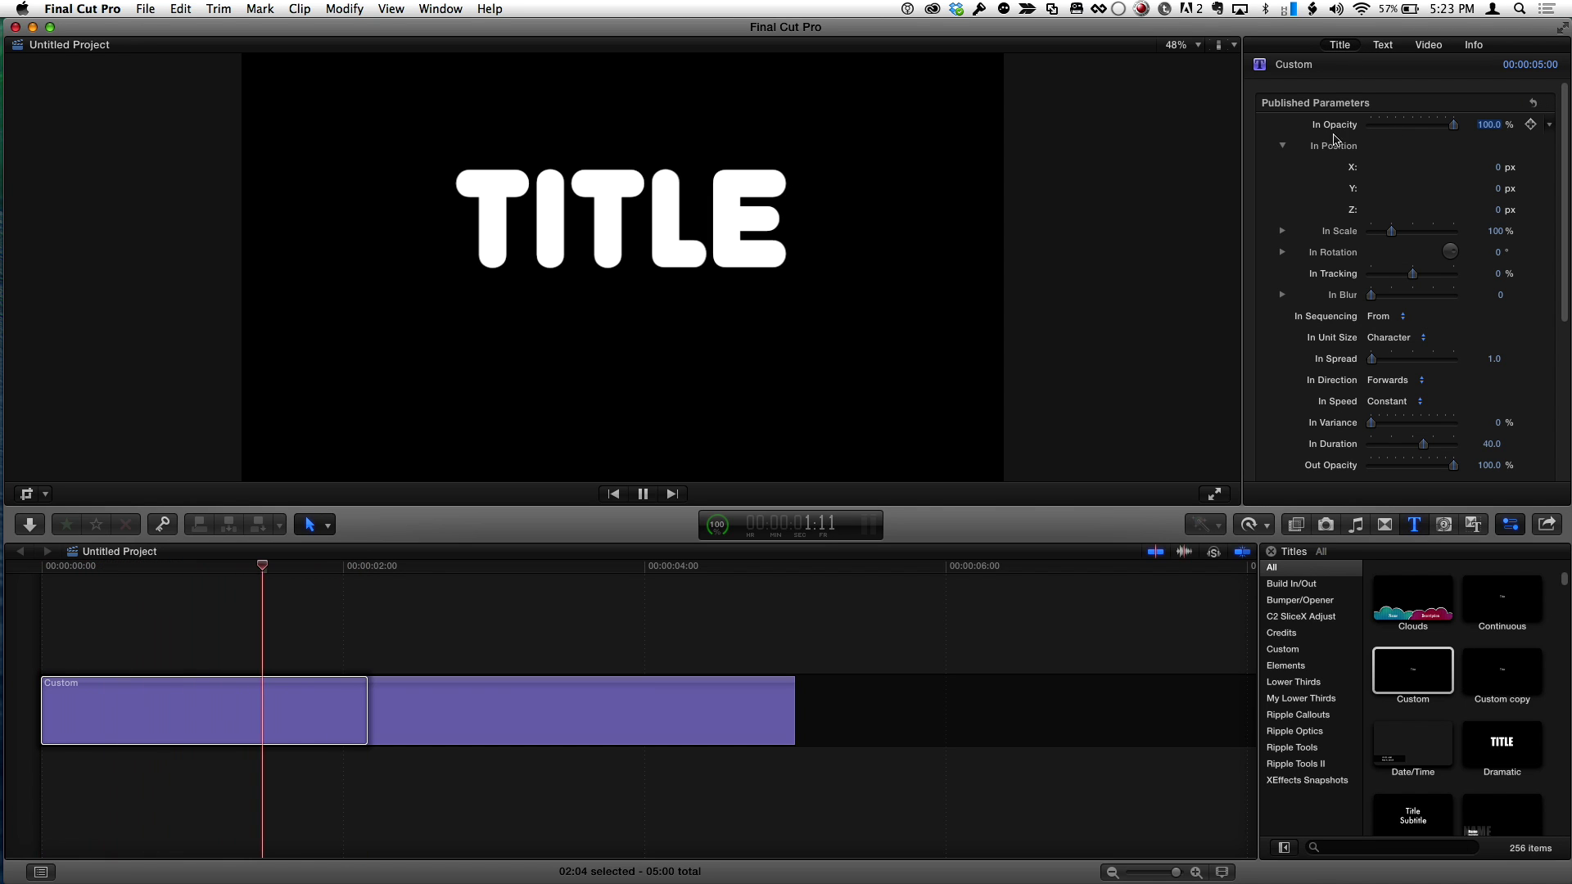
pyautogui.scroll(-5, 1286, 237)
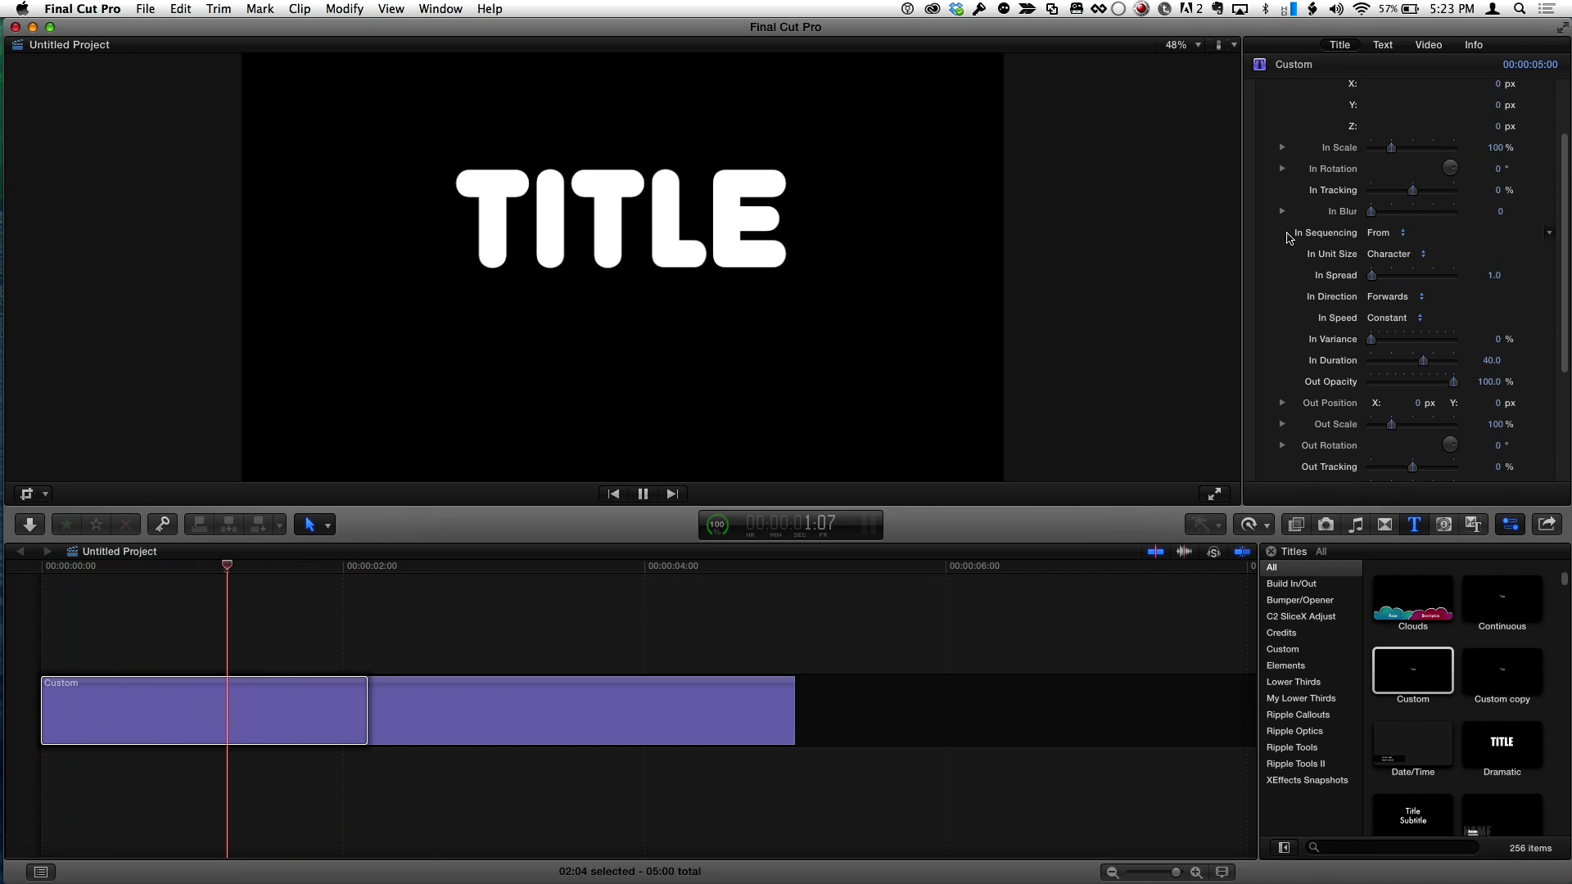
pyautogui.scroll(-2, 1286, 238)
pyautogui.scroll(7, 1286, 237)
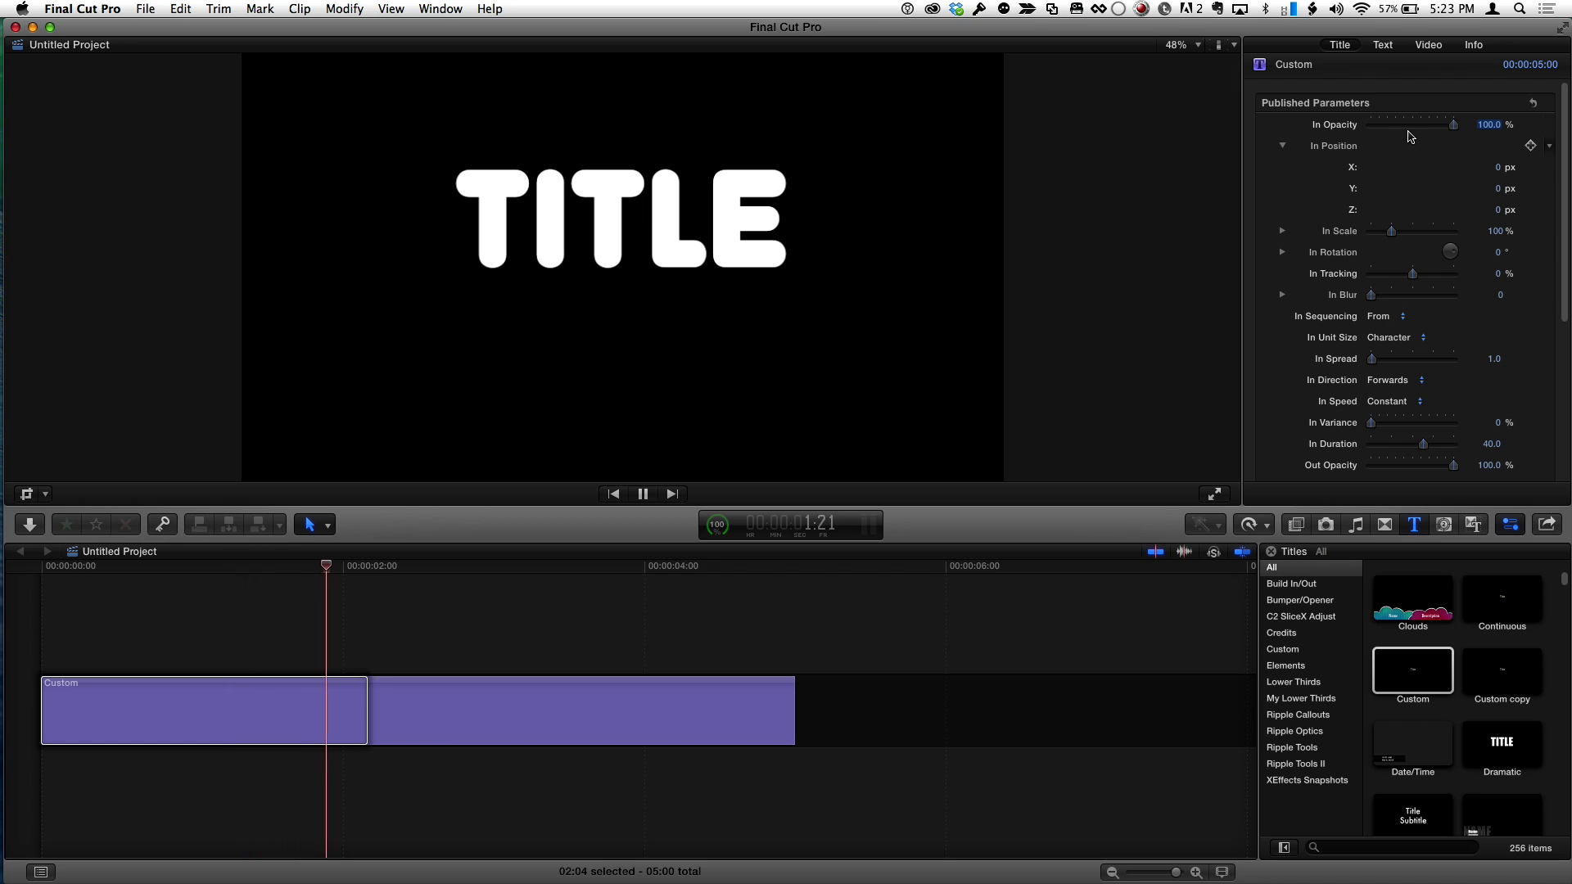
pyautogui.moveTo(1429, 133); pyautogui.dragTo(1348, 129)
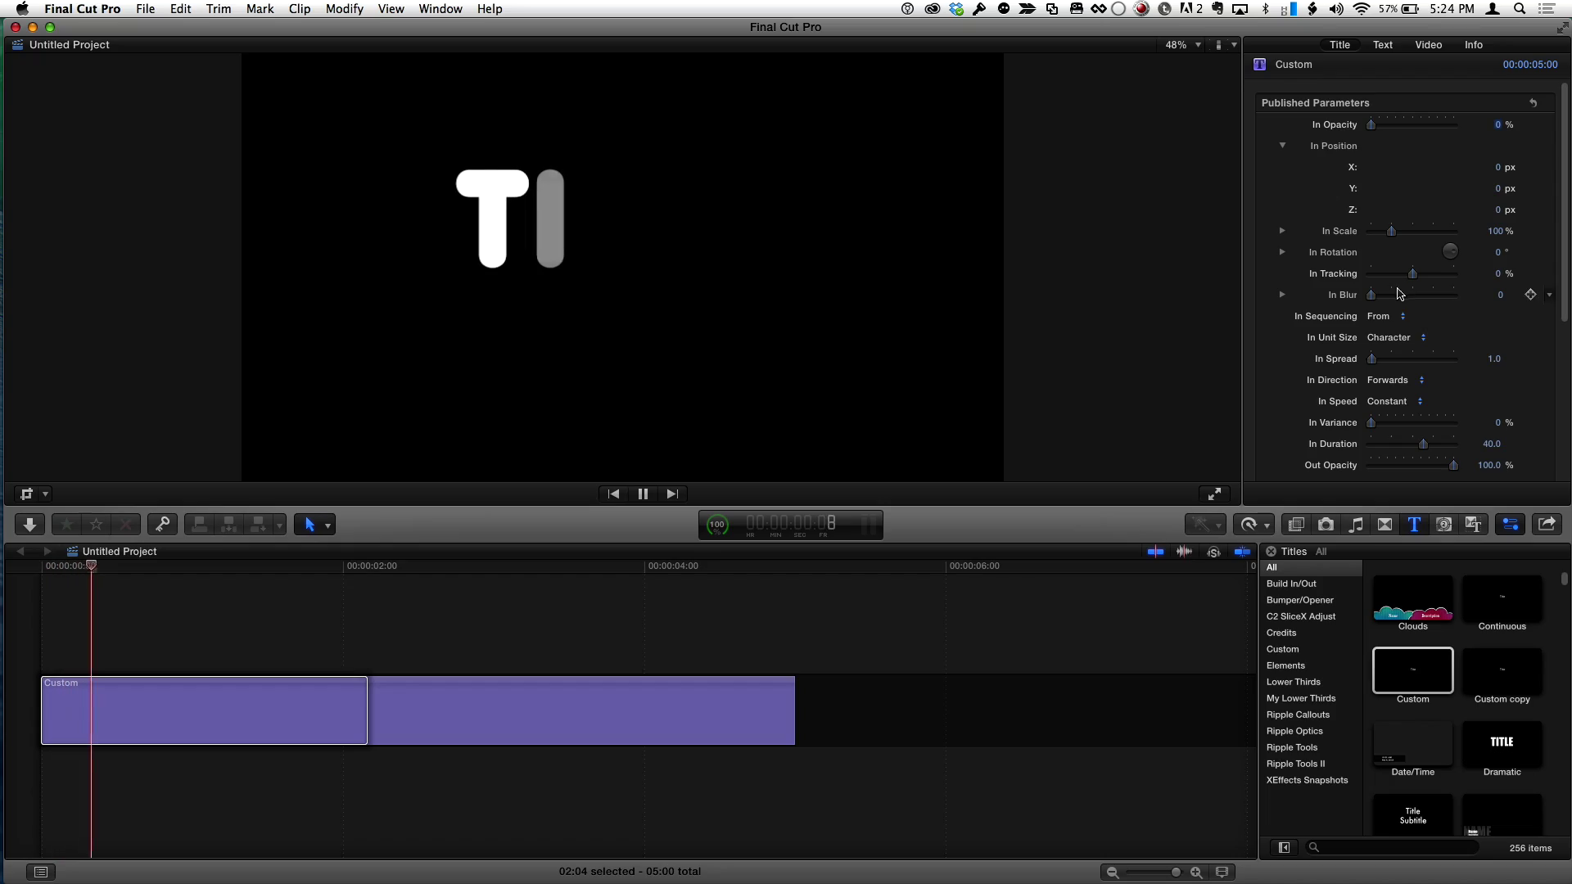
pyautogui.click(1376, 360)
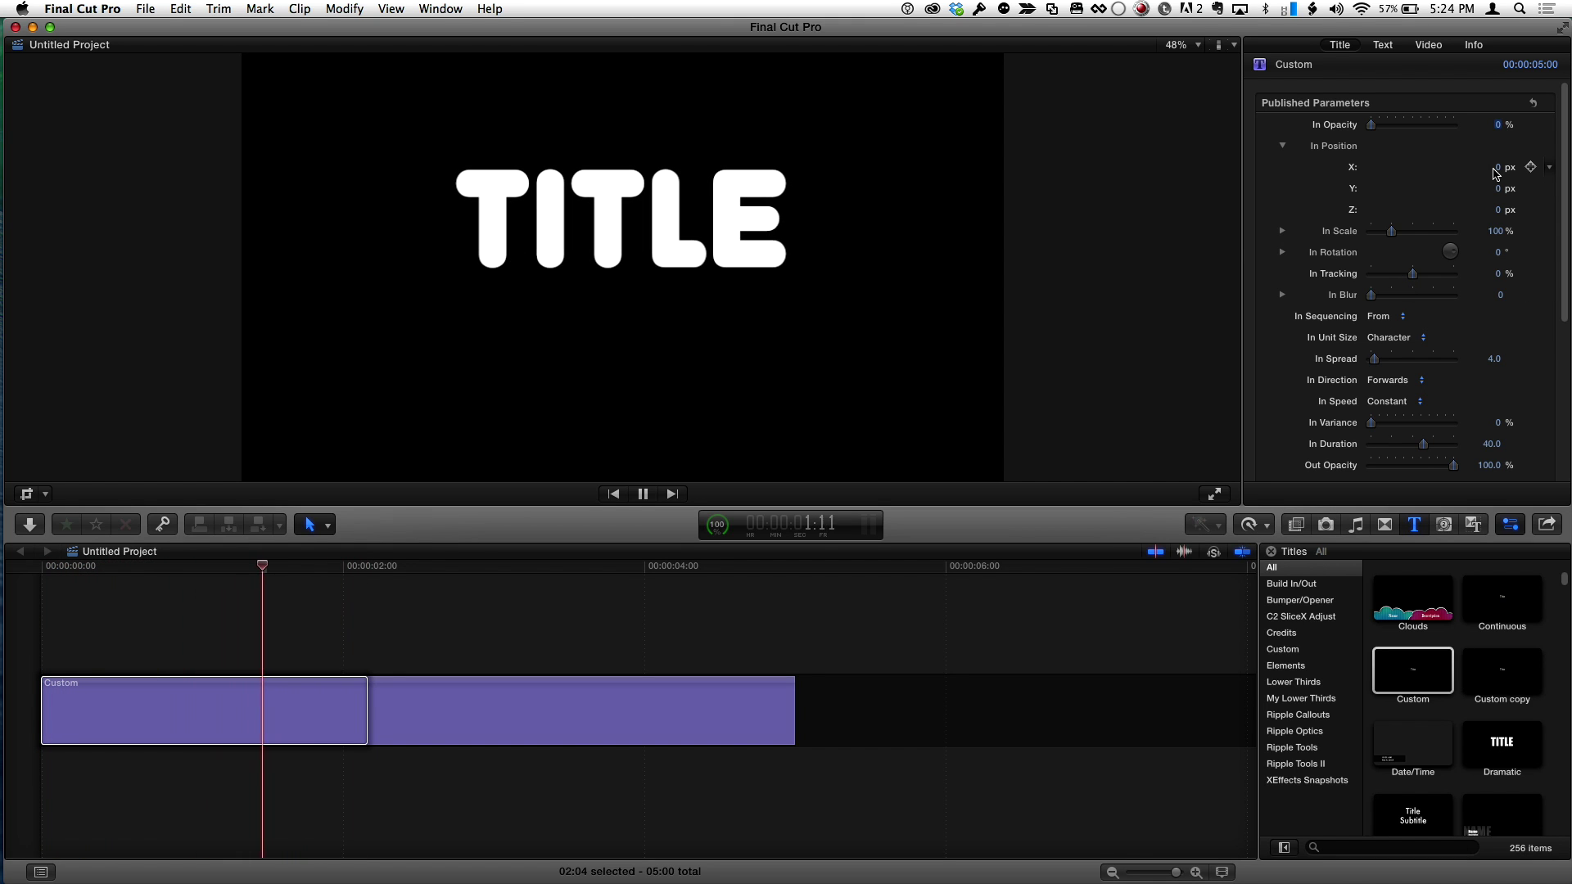
pyautogui.moveTo(1498, 168); pyautogui.dragTo(1498, 174)
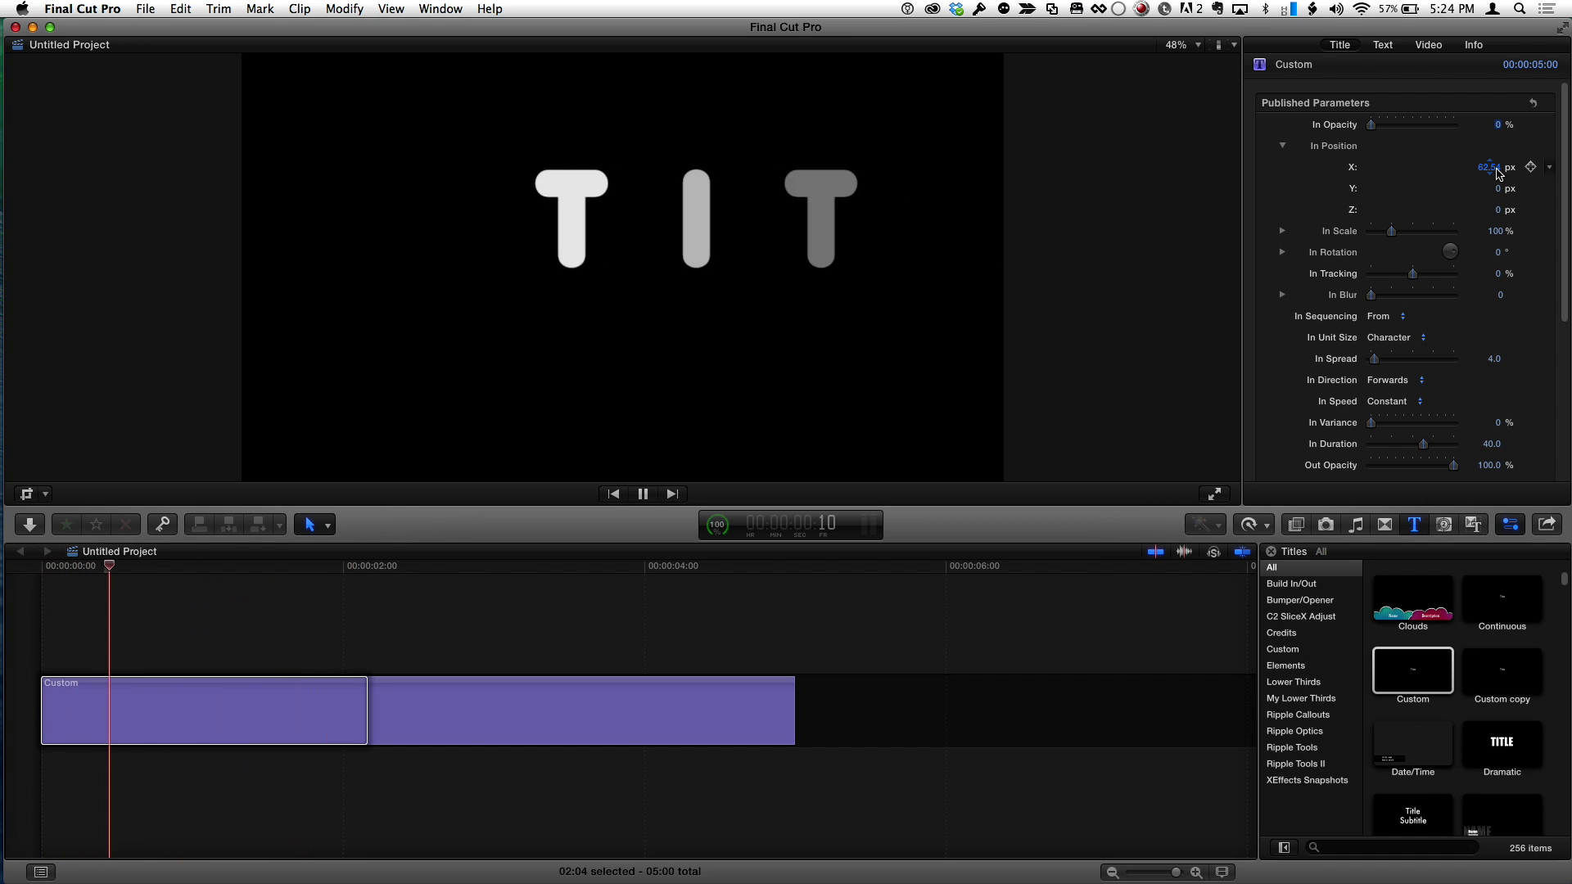
pyautogui.moveTo(1498, 174); pyautogui.dragTo(1498, 173)
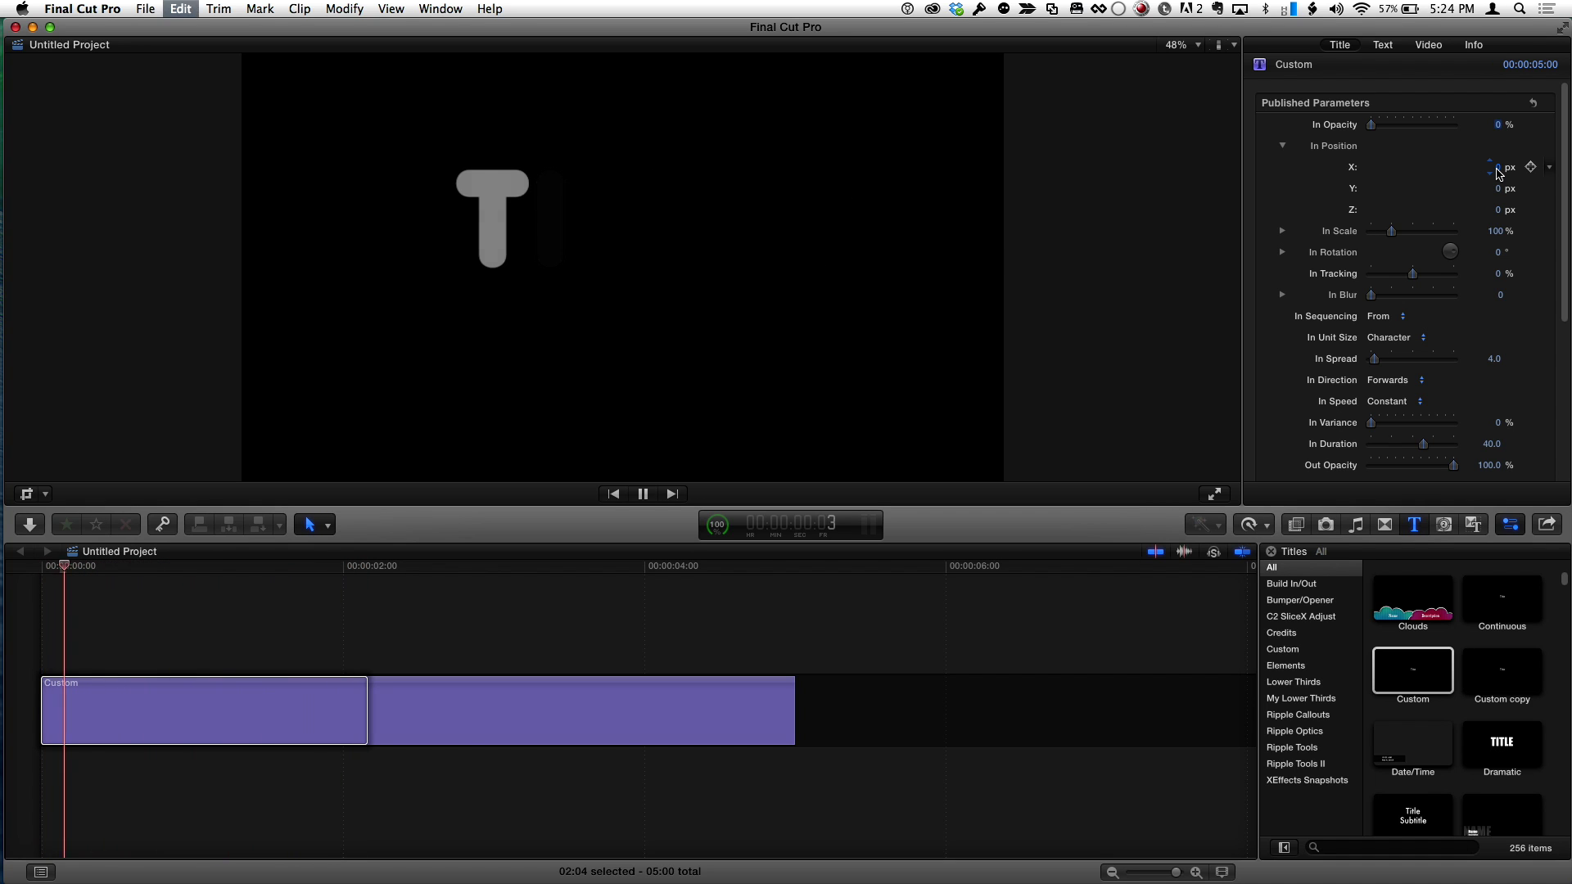
pyautogui.press('XF86AudioMute')
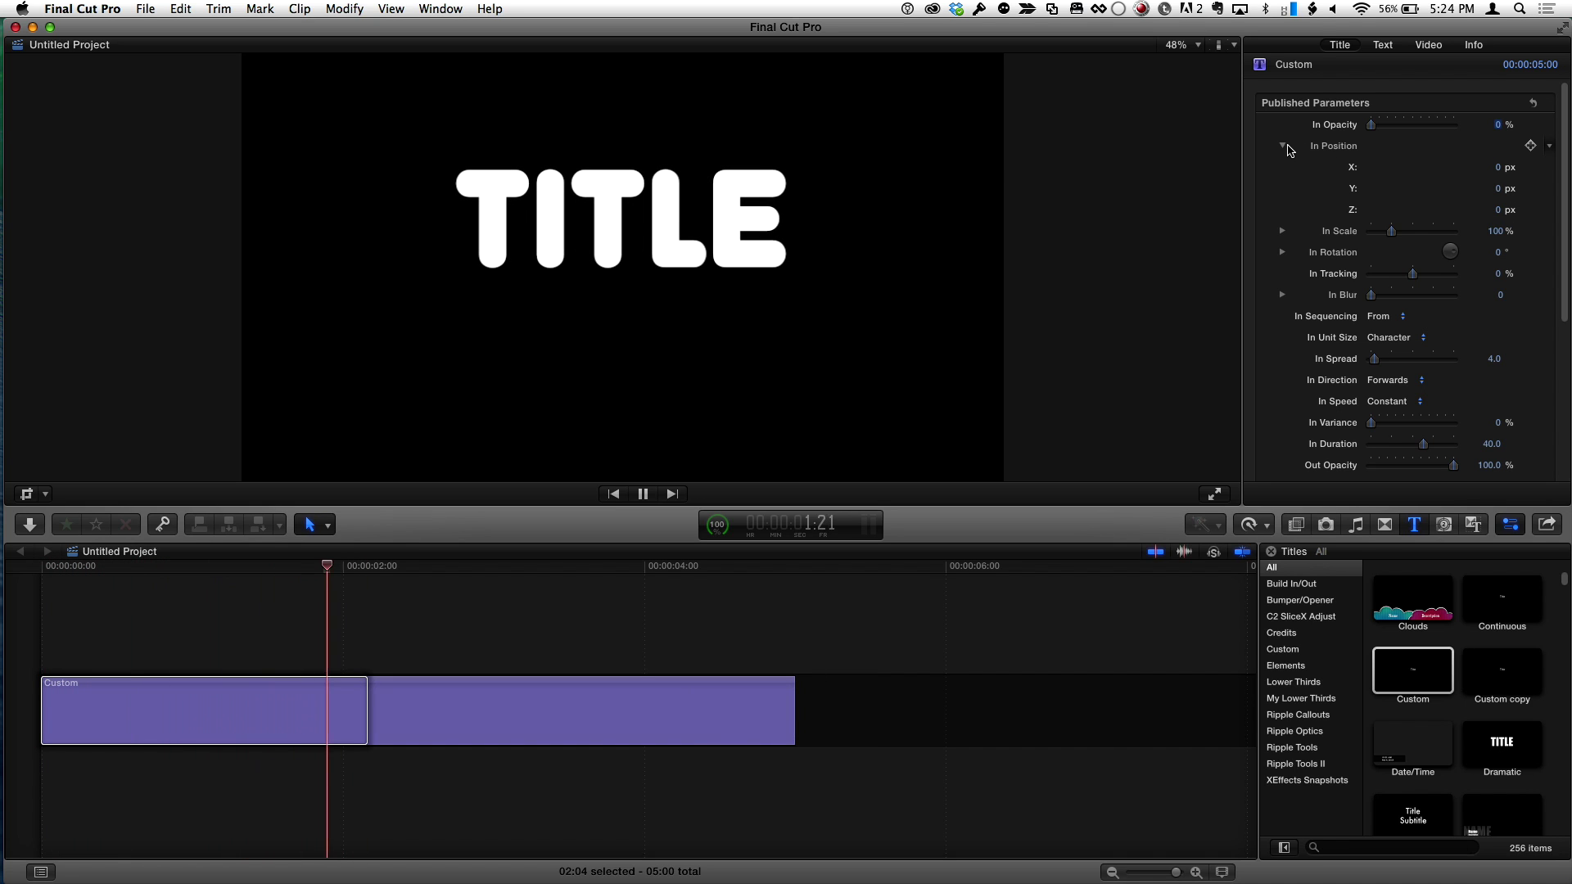
# Expand In Rotation and reset the title's In Position Z offset to 0.
pyautogui.click(1282, 147)
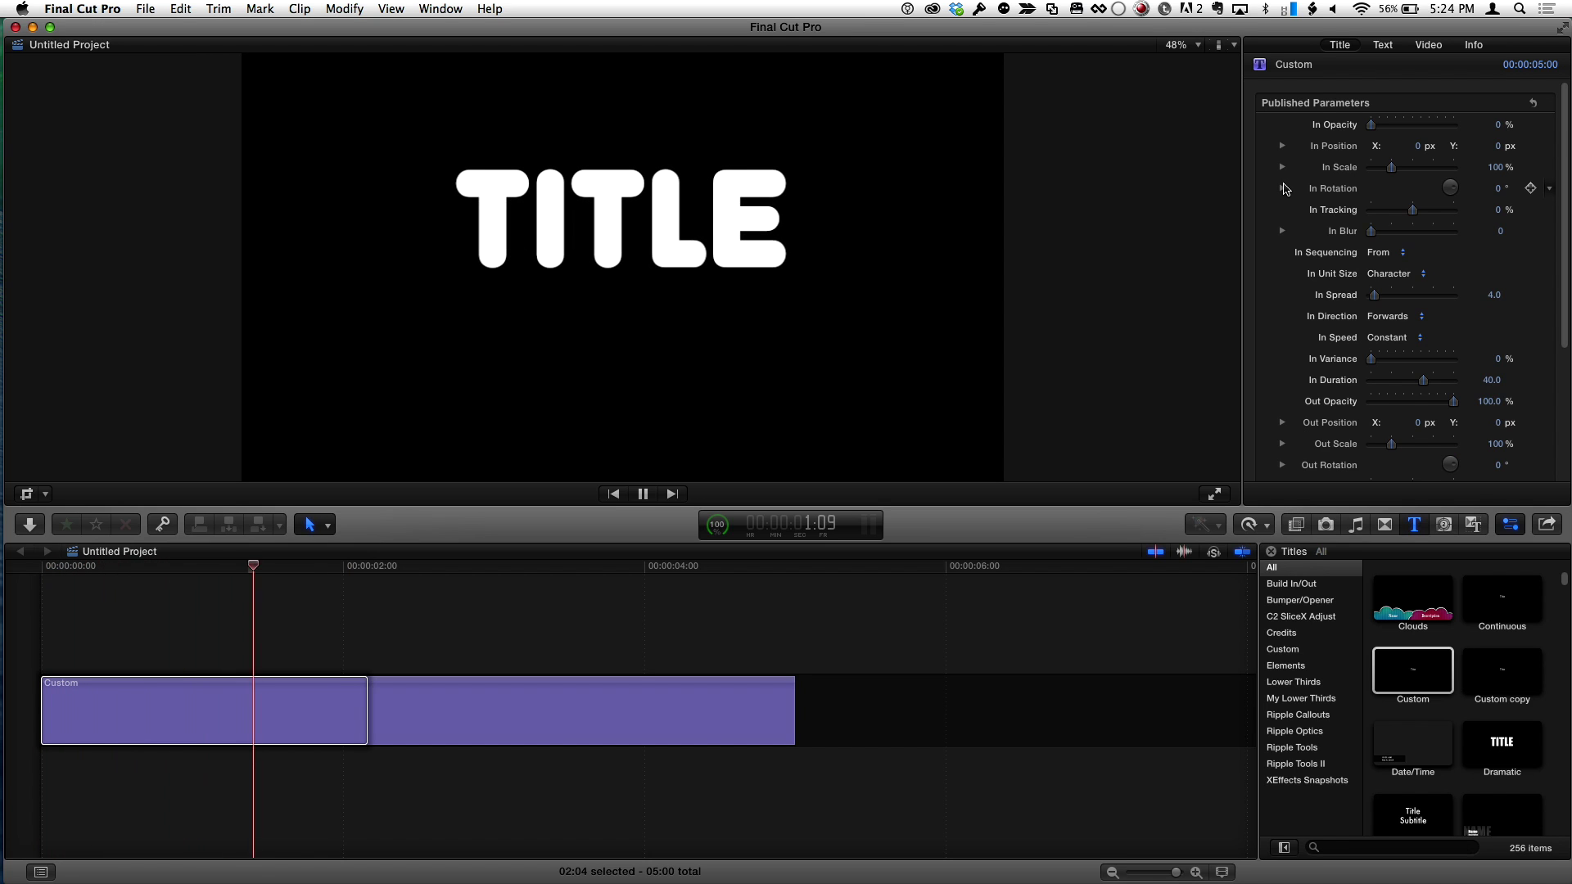
pyautogui.click(1283, 189)
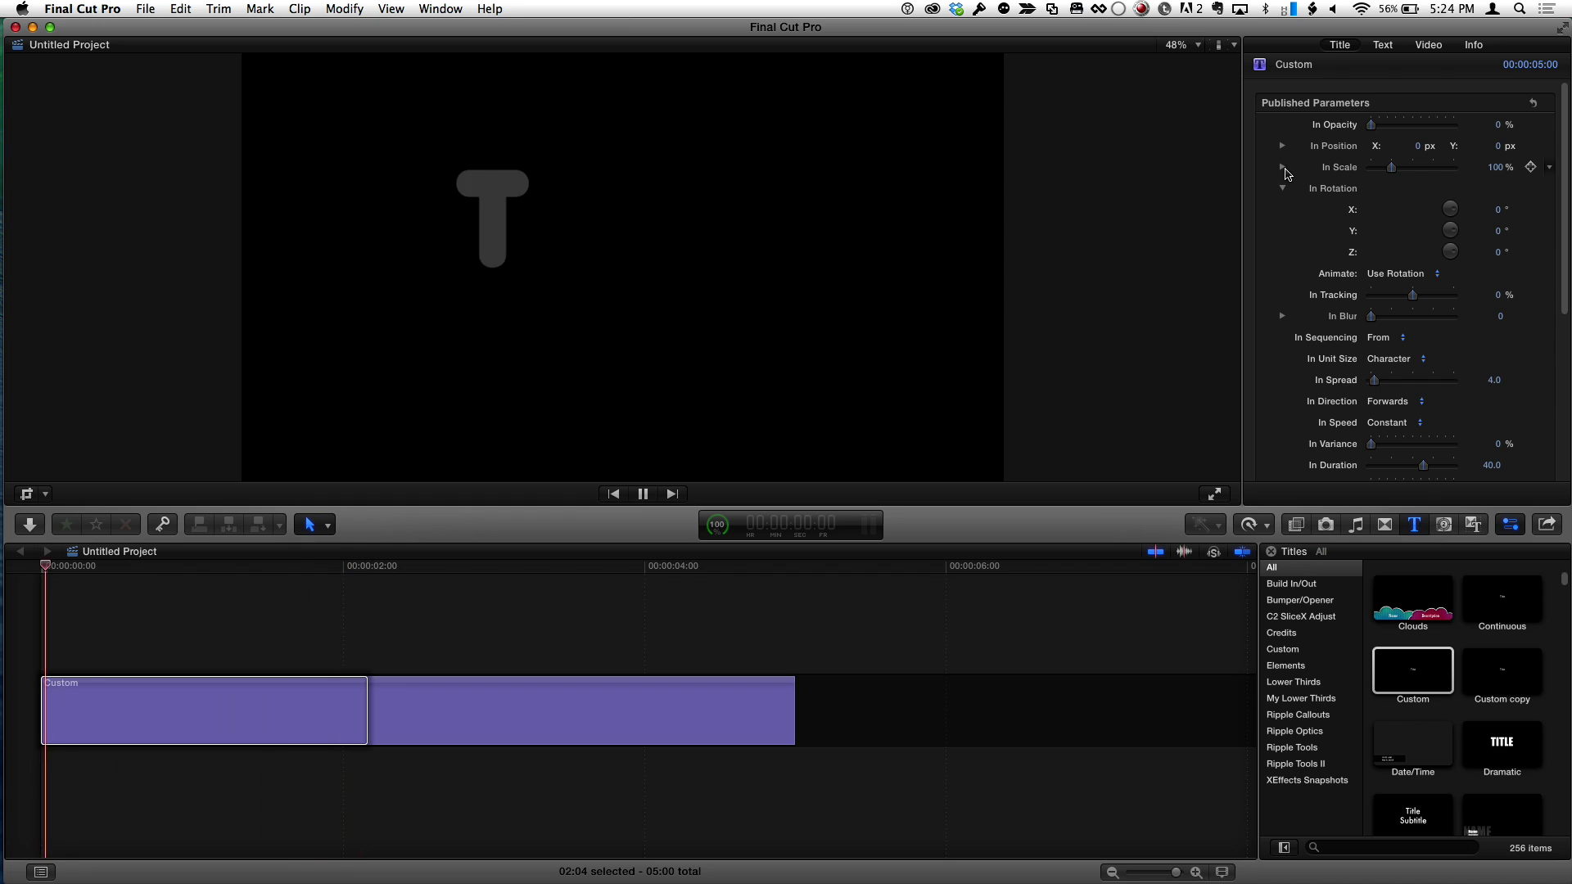
pyautogui.click(1281, 147)
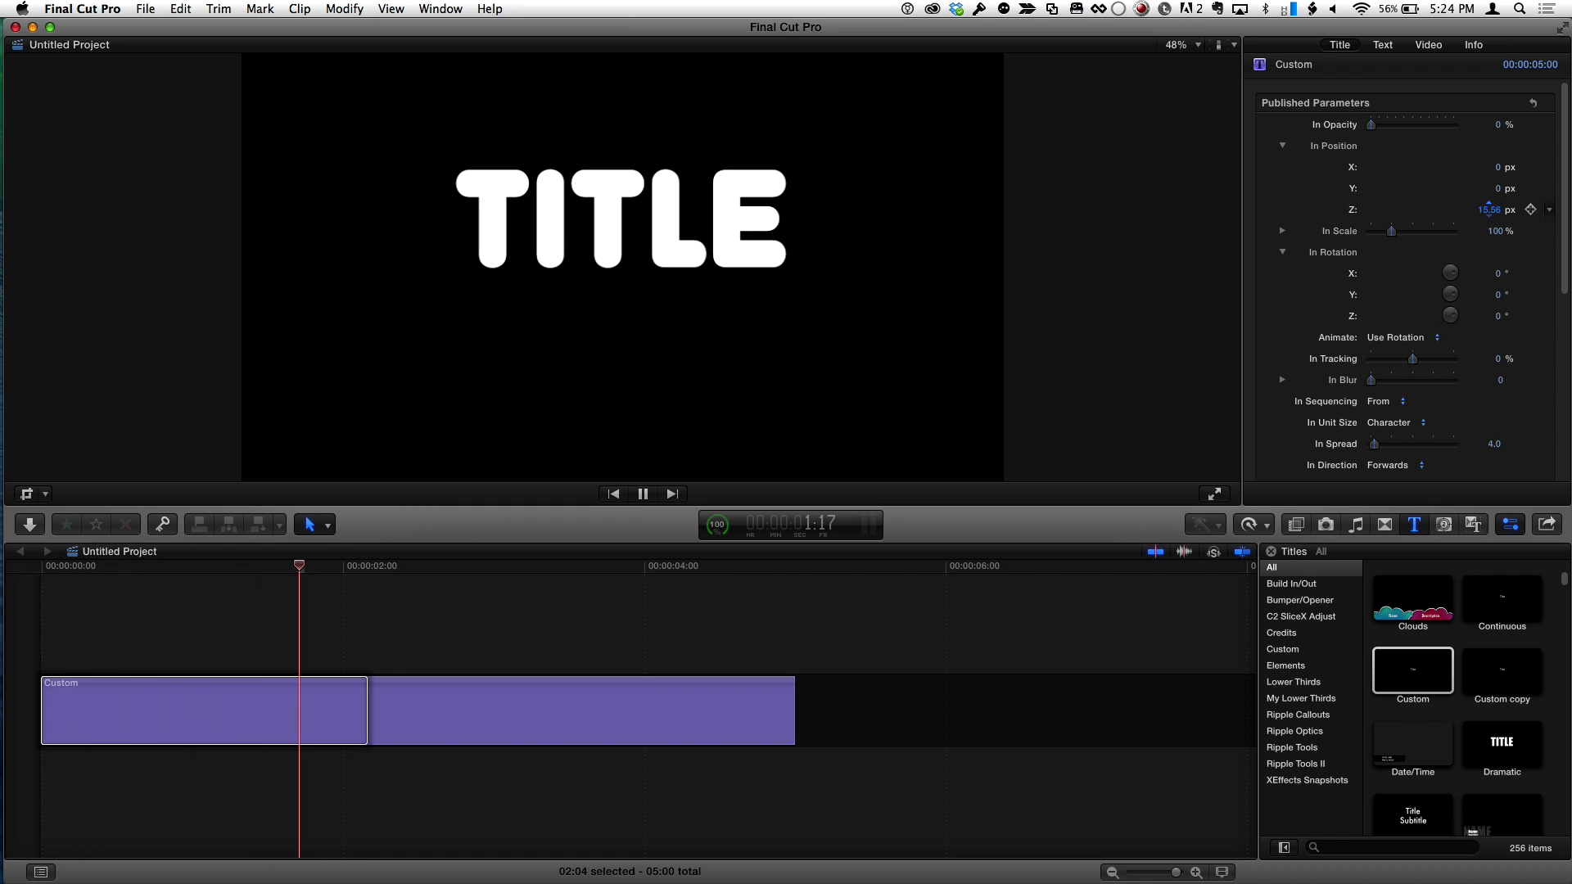
pyautogui.moveTo(1488, 210); pyautogui.dragTo(1500, 215)
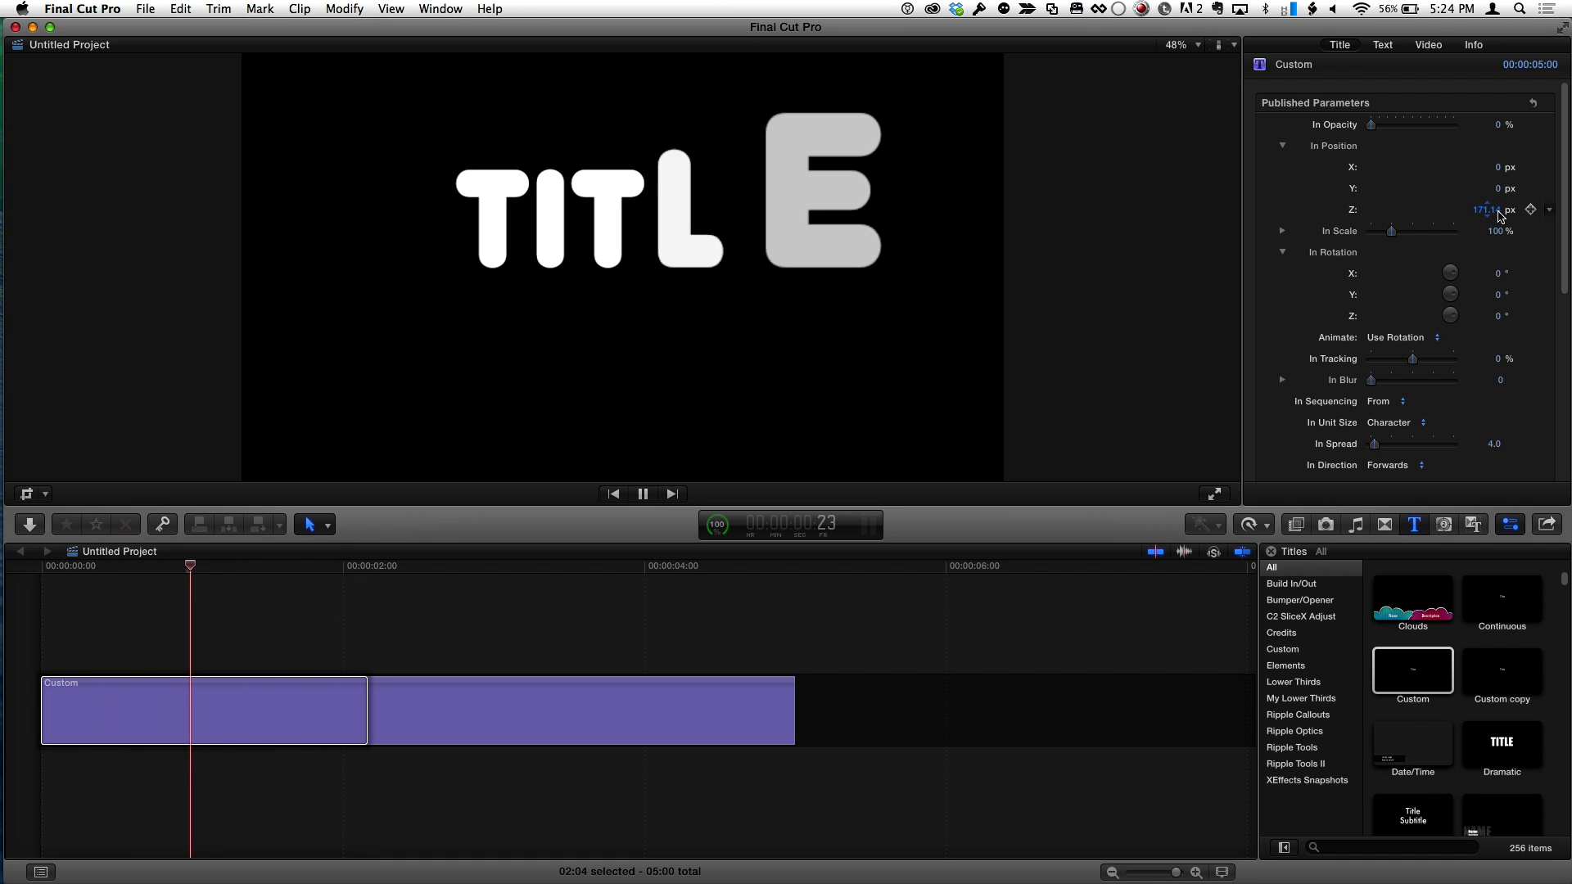
pyautogui.write('0')
pyautogui.press('Return')
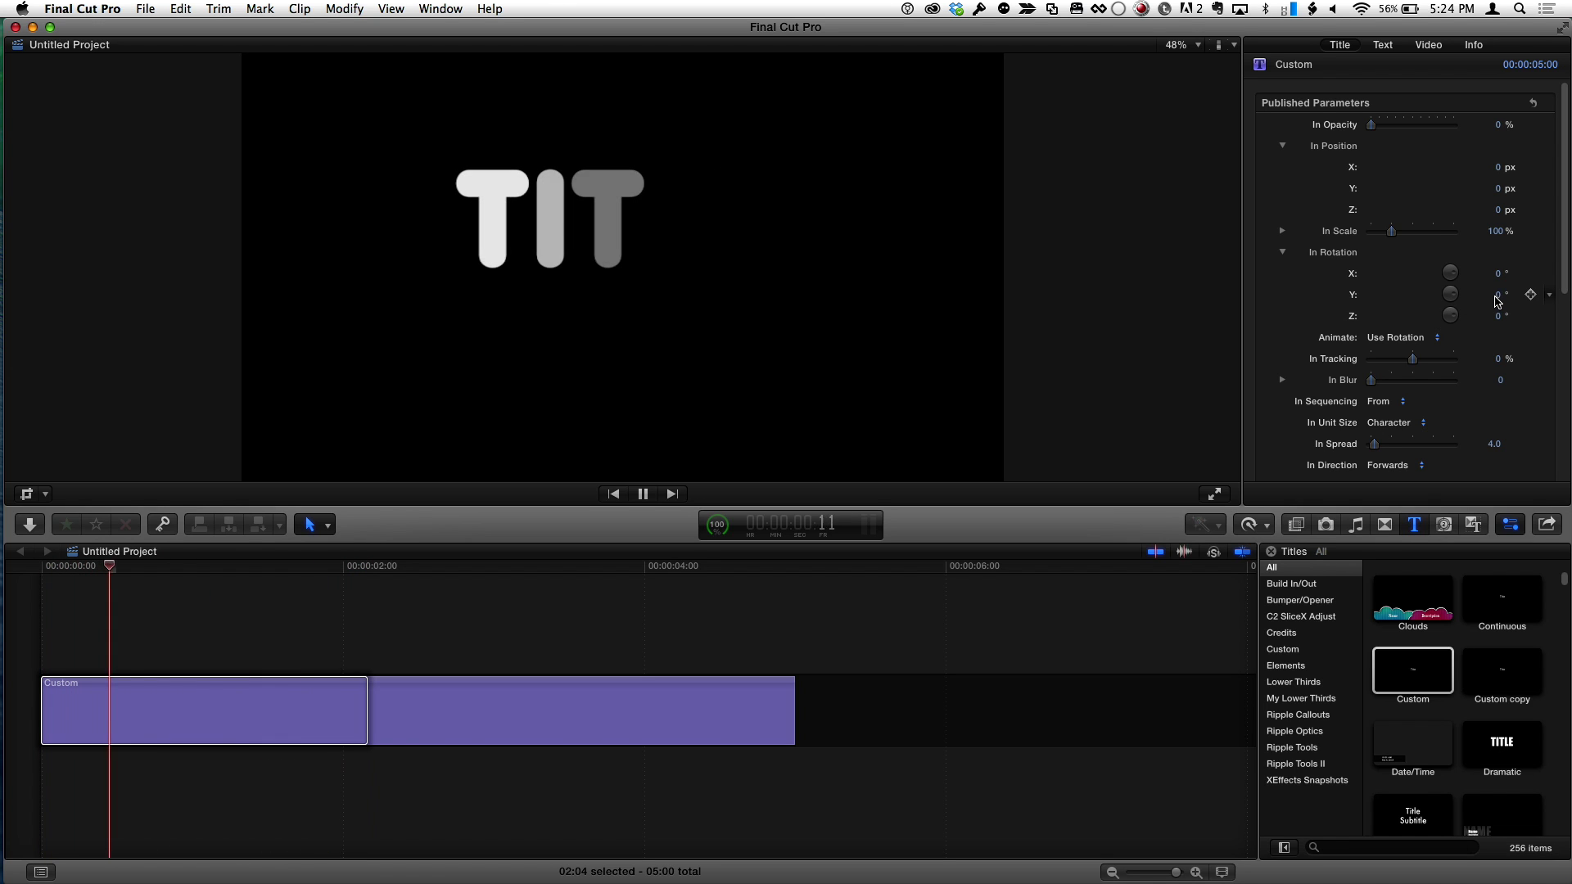
# Set In Rotation X to 158°, leaving In Scale at 100%.
pyautogui.moveTo(1491, 289); pyautogui.dragTo(1501, 300)
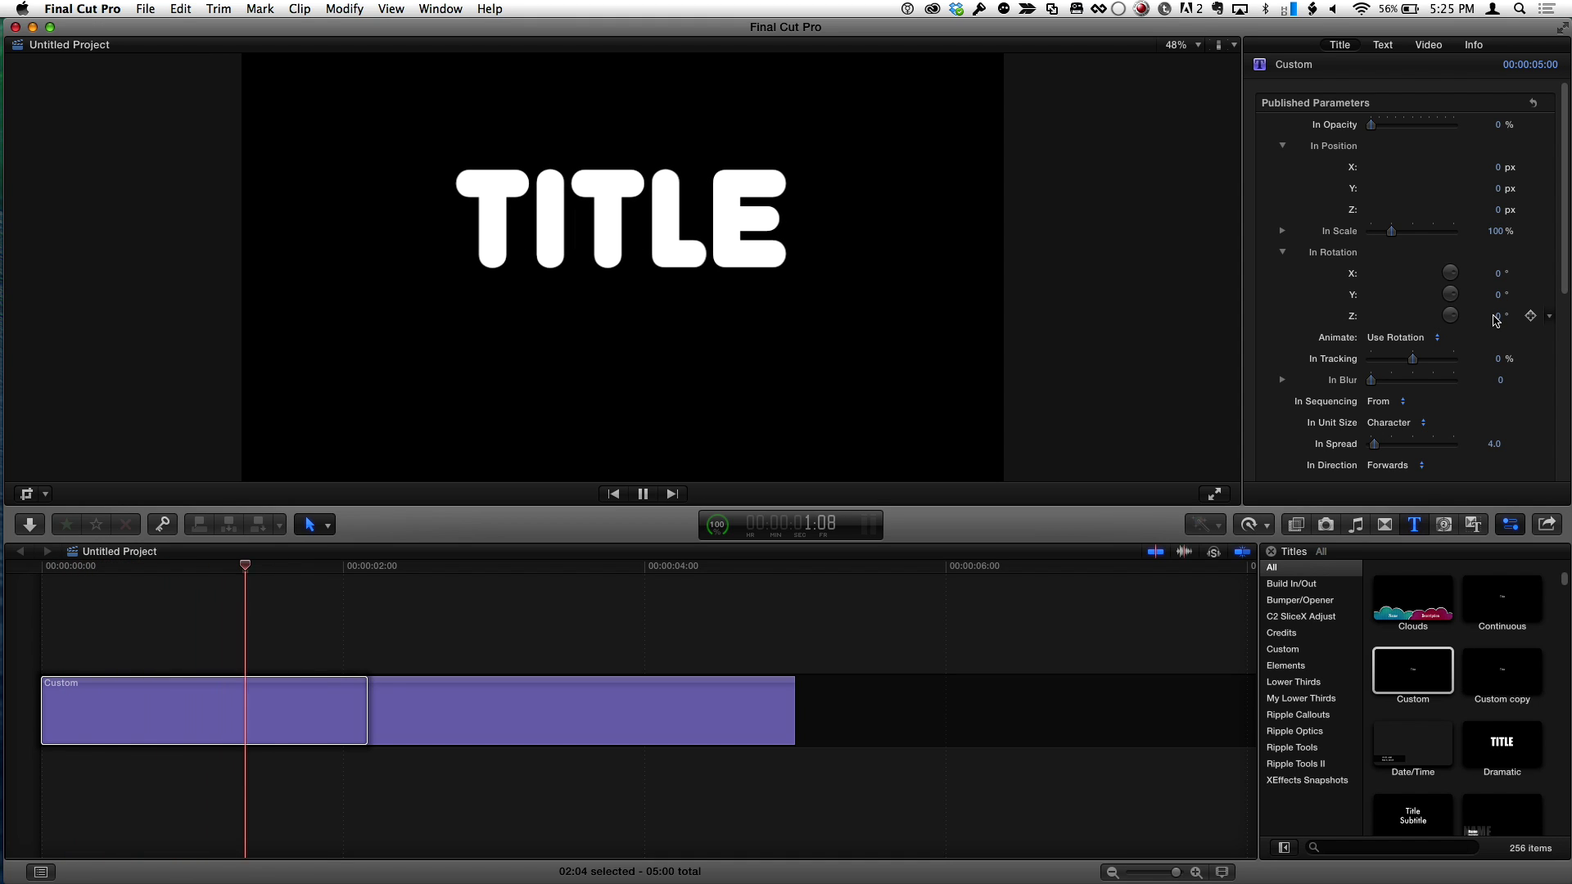
pyautogui.click(1492, 273)
pyautogui.write('90')
pyautogui.press('Return')
pyautogui.moveTo(1488, 274); pyautogui.dragTo(1500, 280)
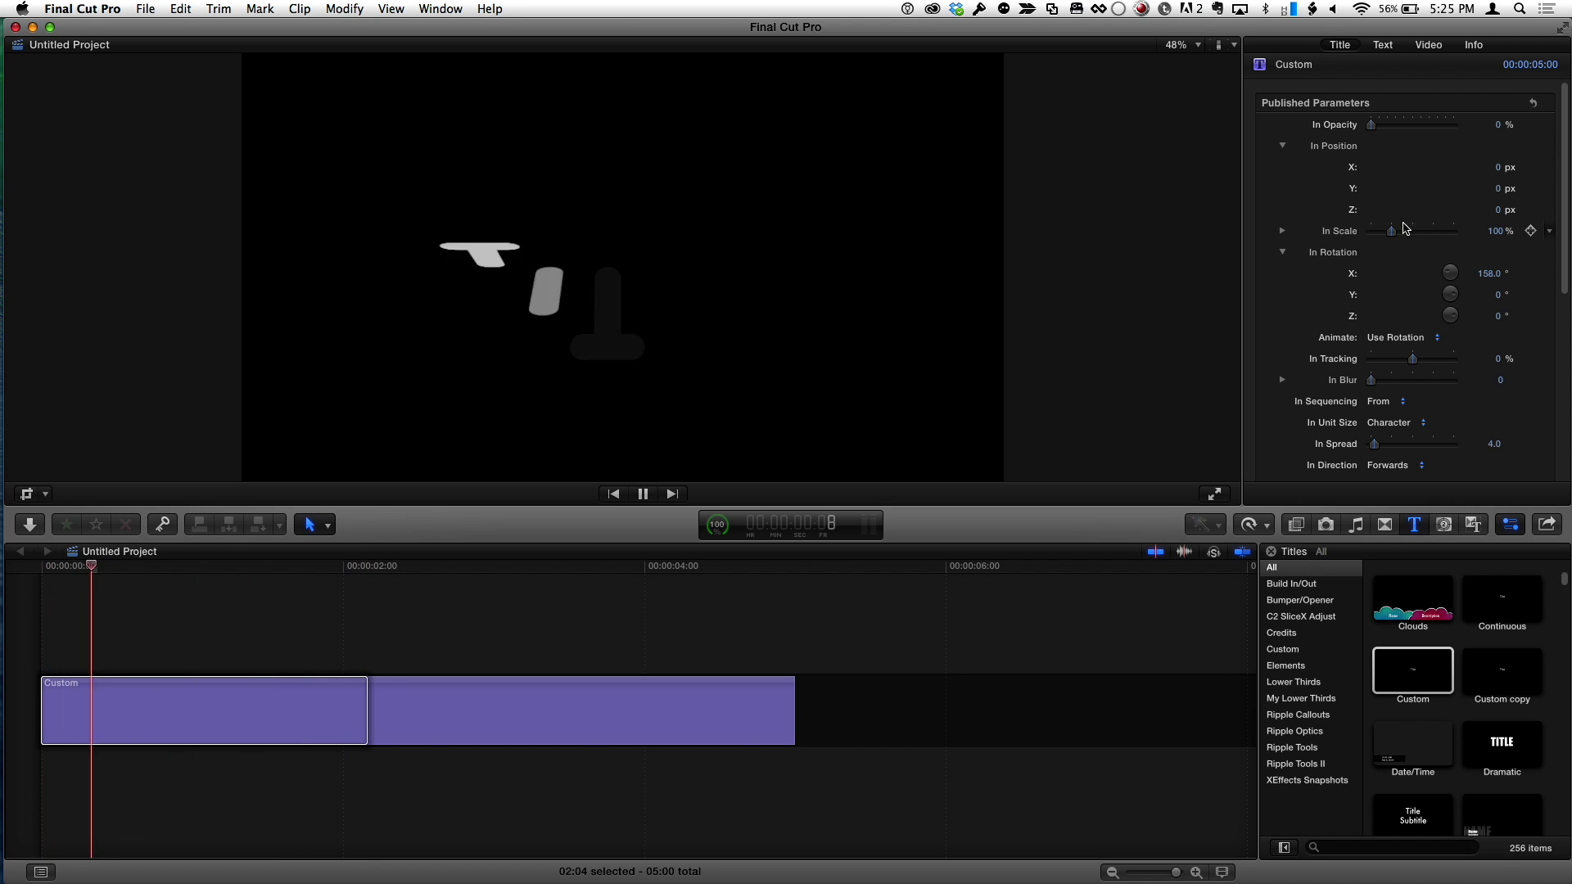
pyautogui.moveTo(1391, 231); pyautogui.dragTo(1328, 235)
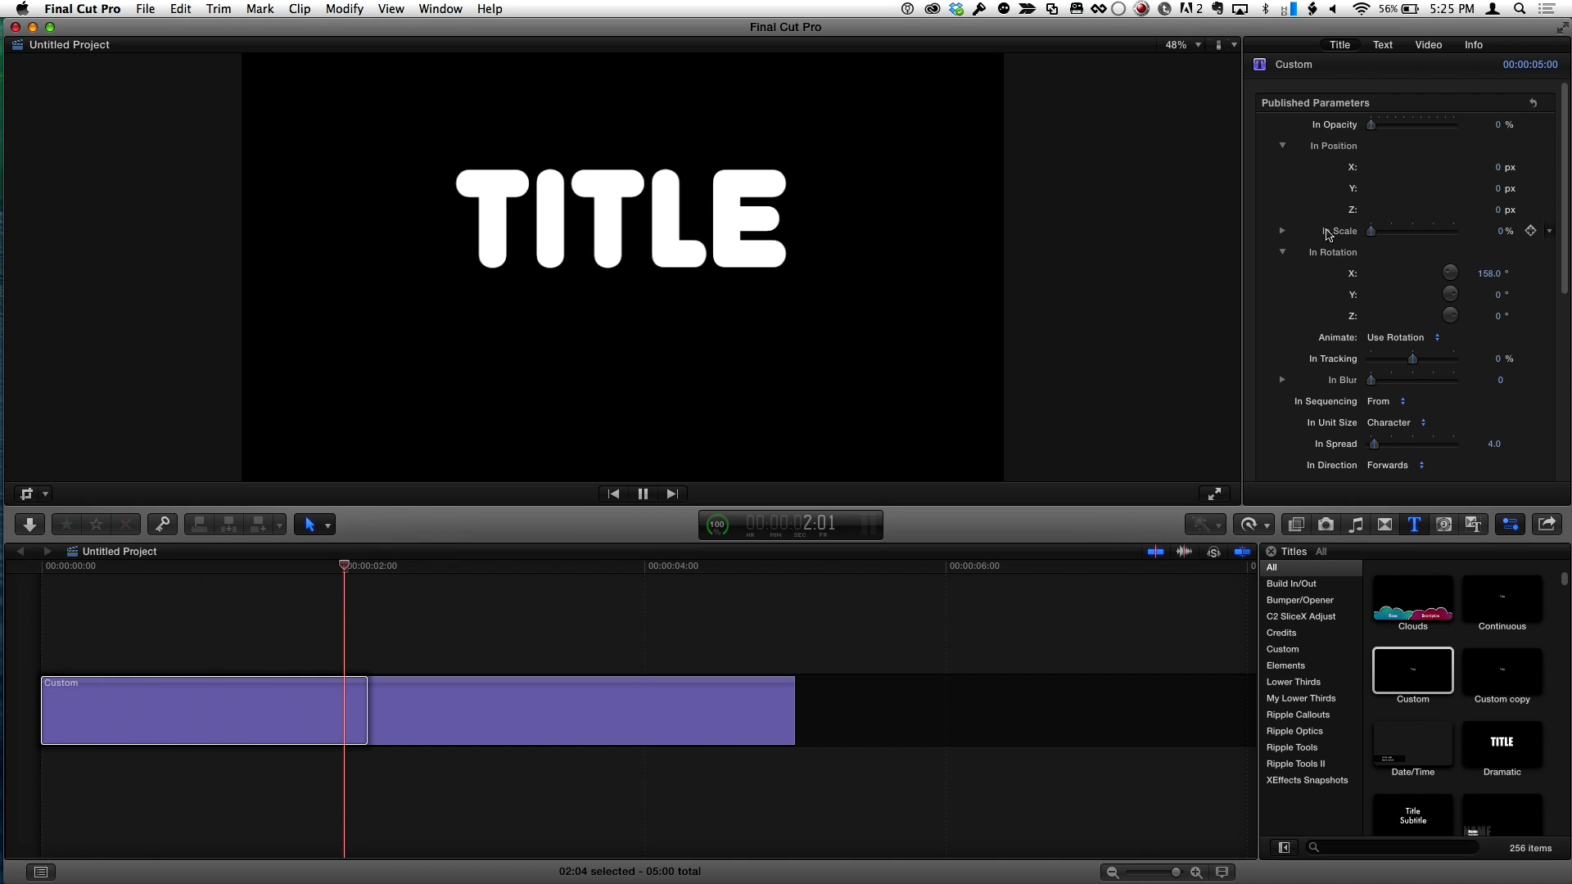
pyautogui.press('super+z')
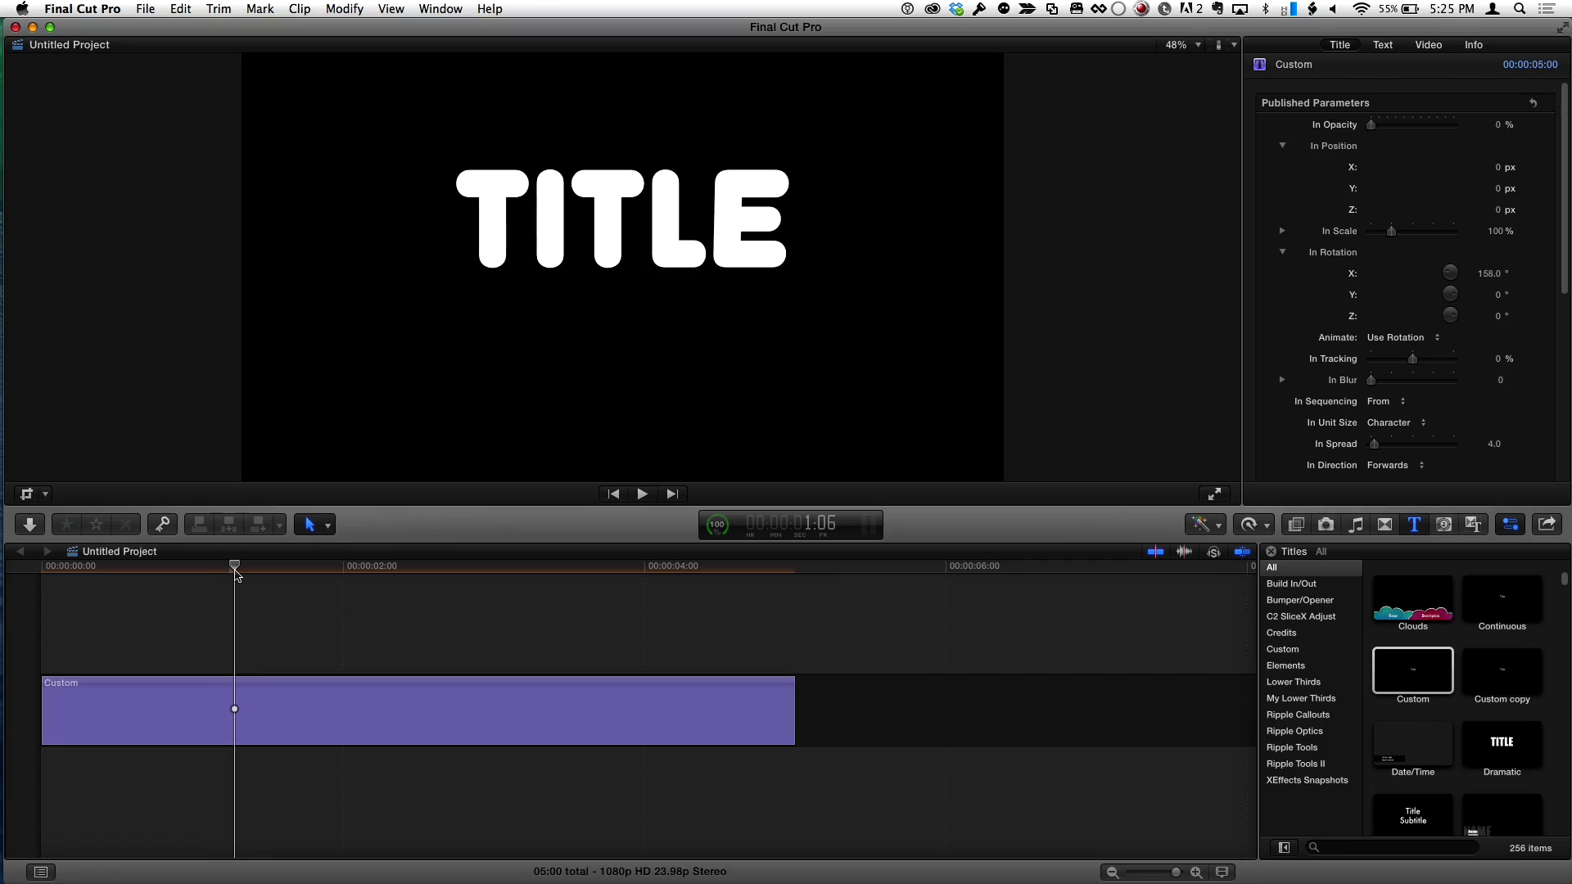
pyautogui.moveTo(234, 571); pyautogui.dragTo(170, 559)
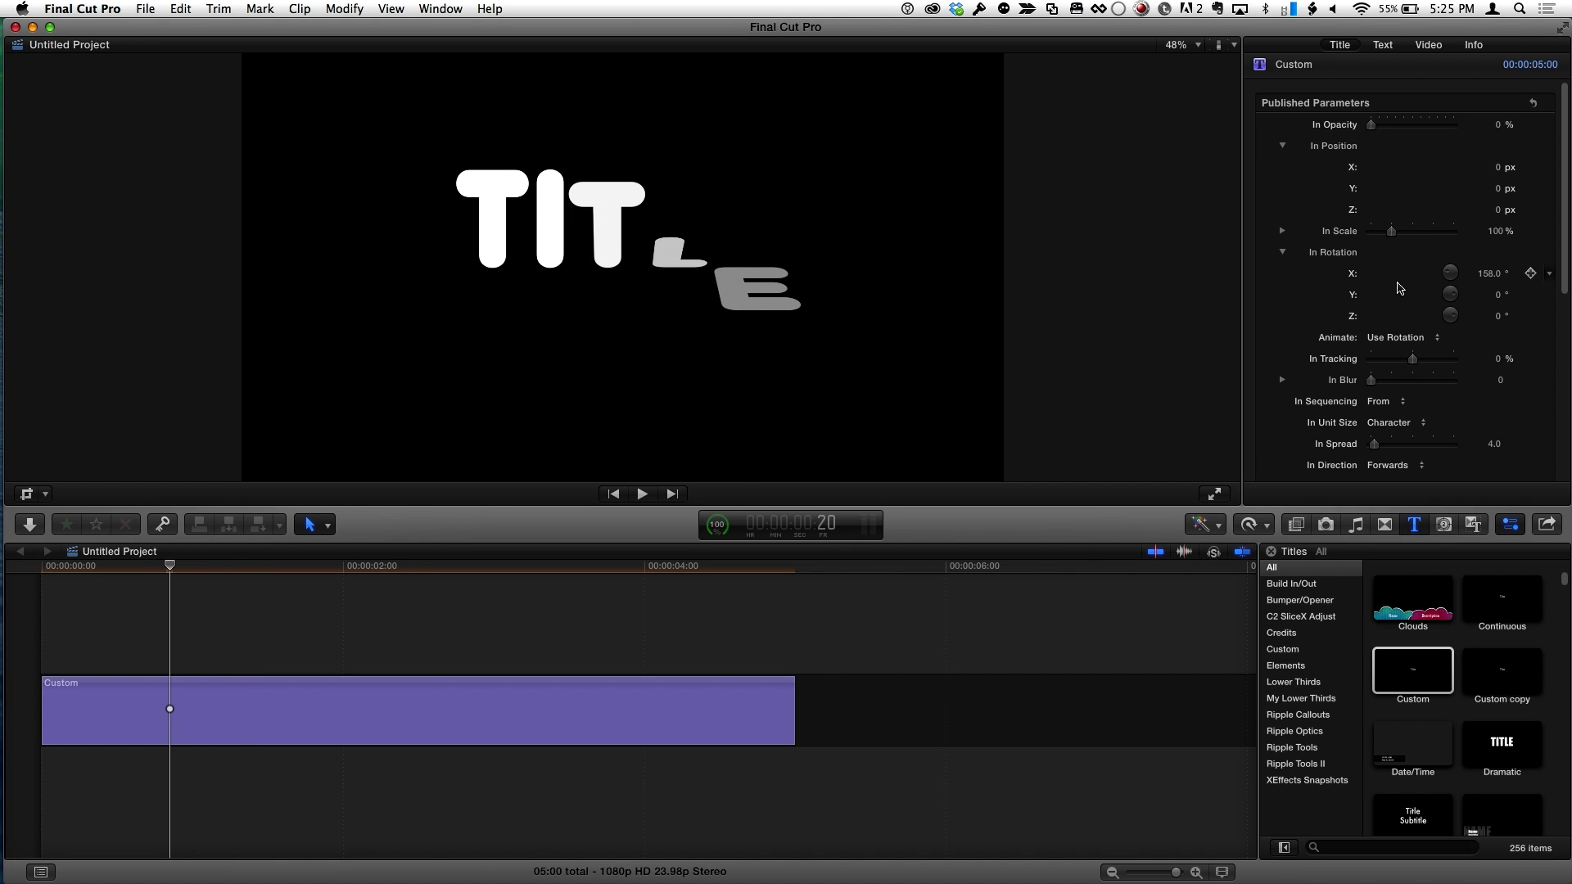
pyautogui.scroll(-10, 1399, 287)
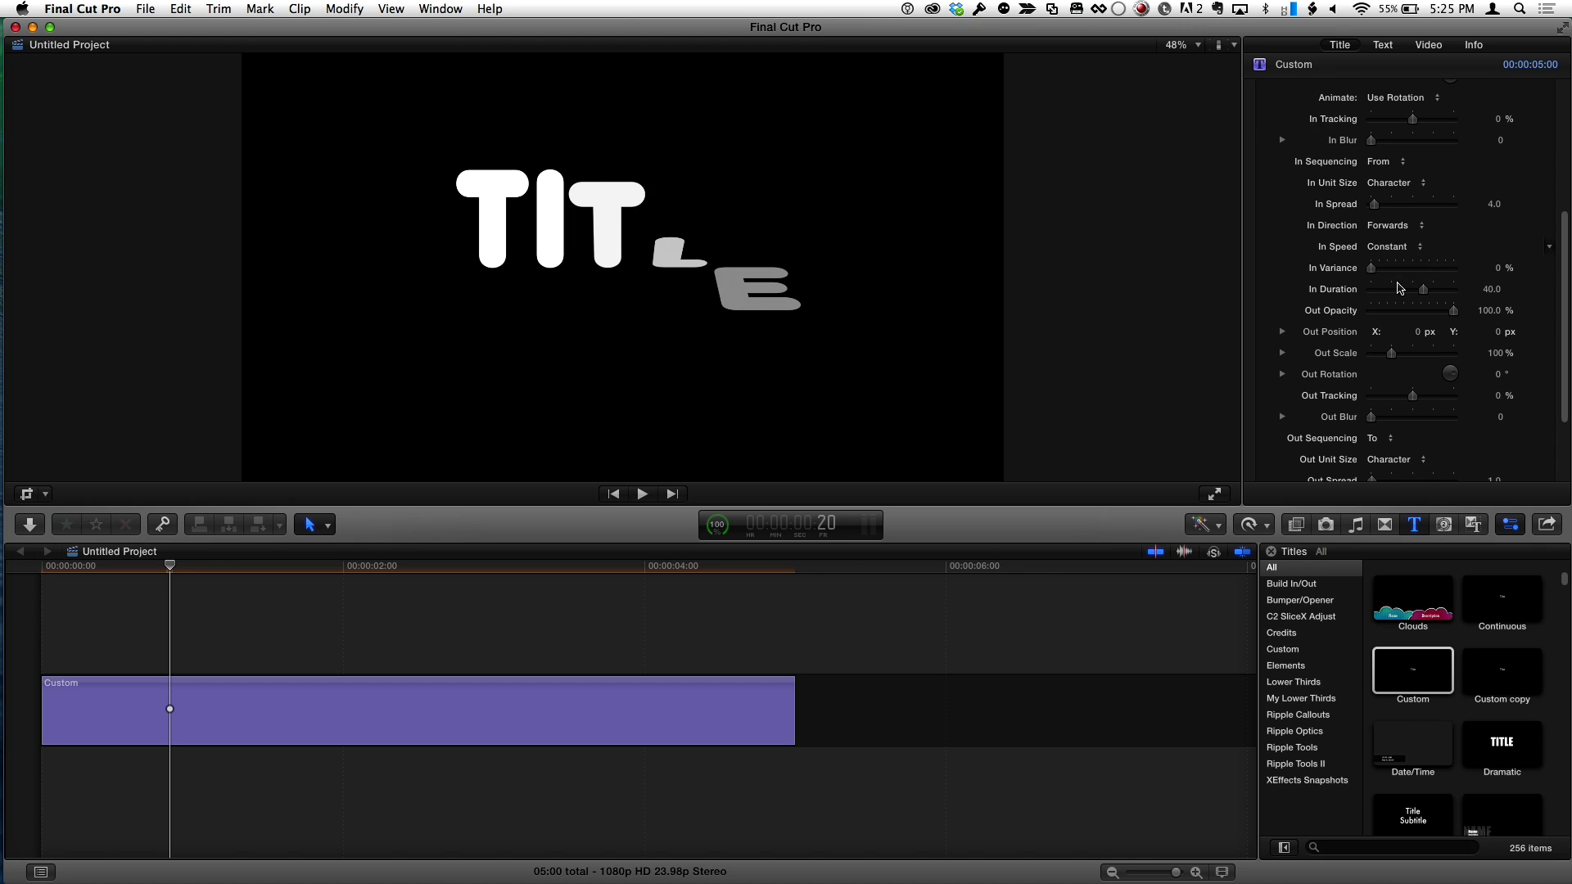
pyautogui.scroll(1, 1399, 287)
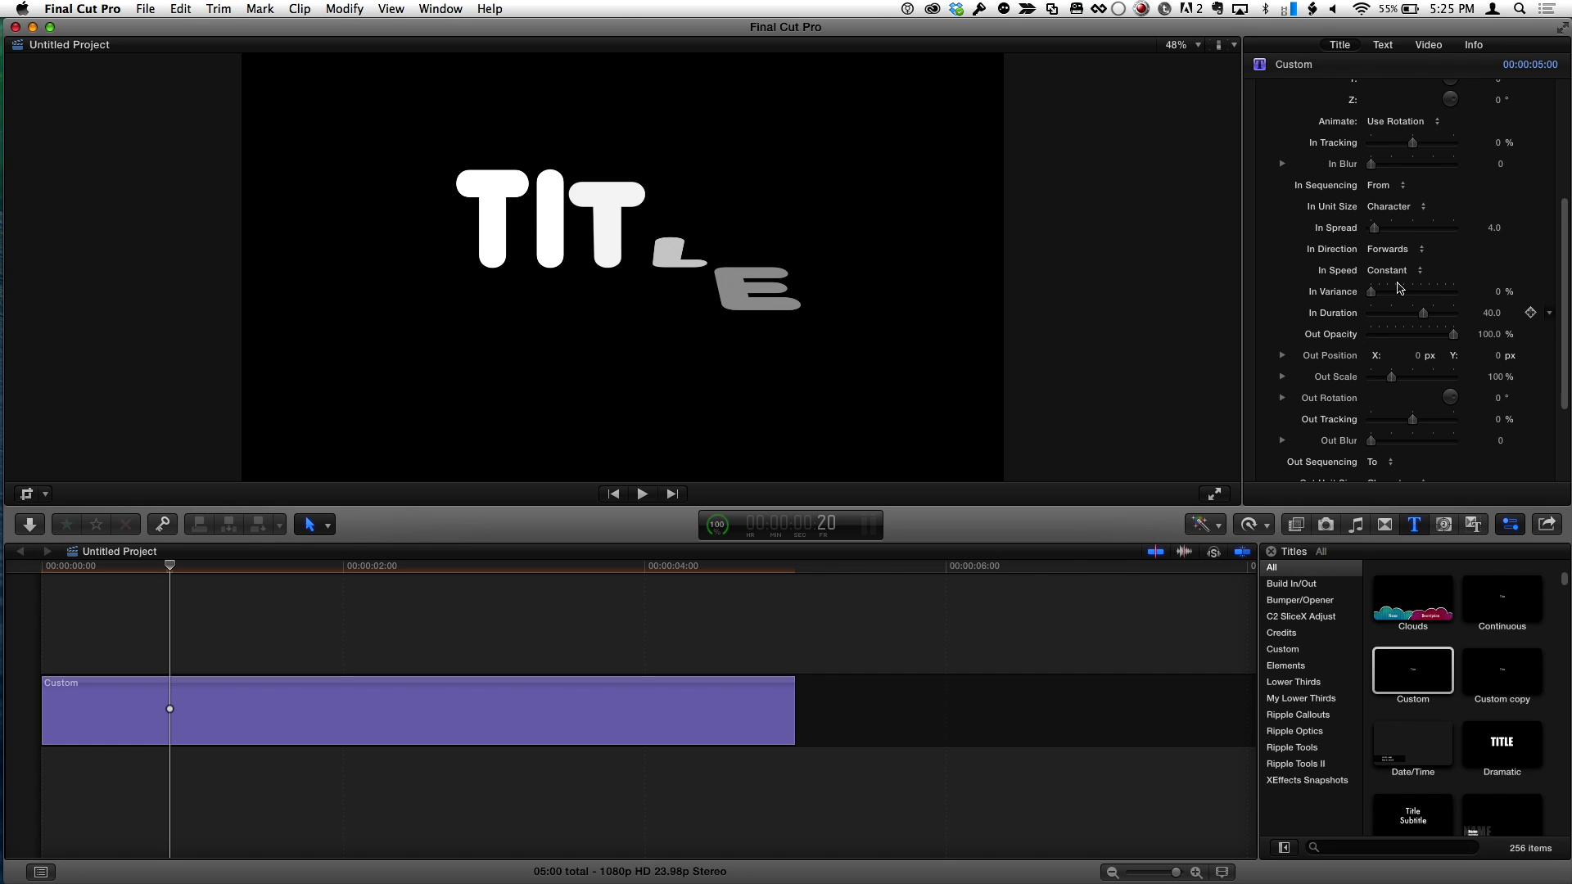
pyautogui.scroll(2, 1399, 287)
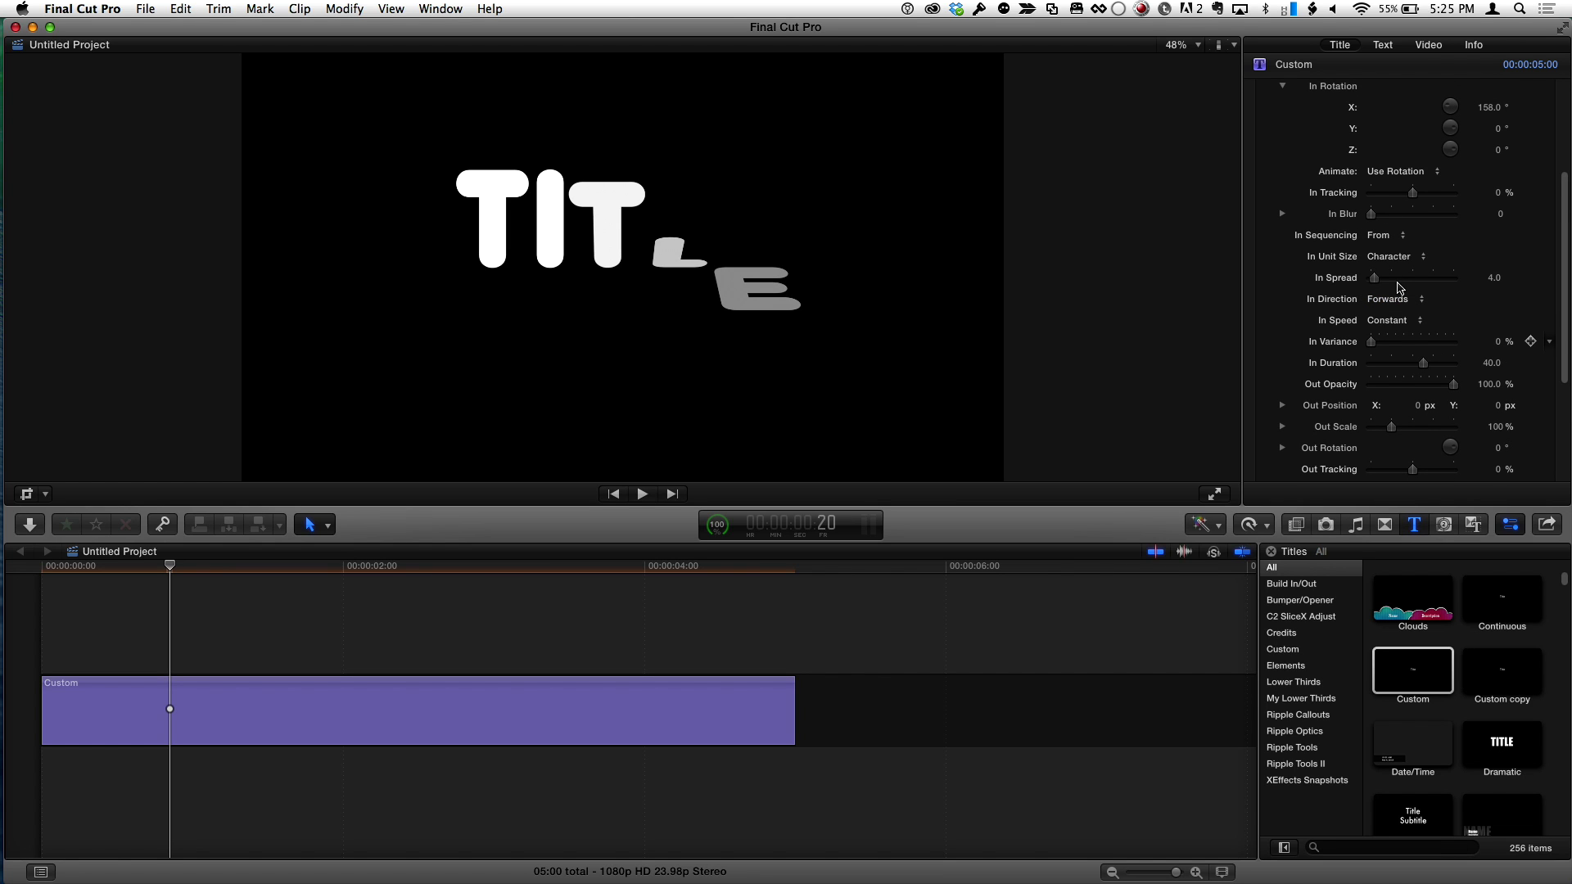
# Open a copy of the Custom title template in Motion as Custom copy 1.
pyautogui.click(1422, 670)
pyautogui.rightClick(1422, 670)
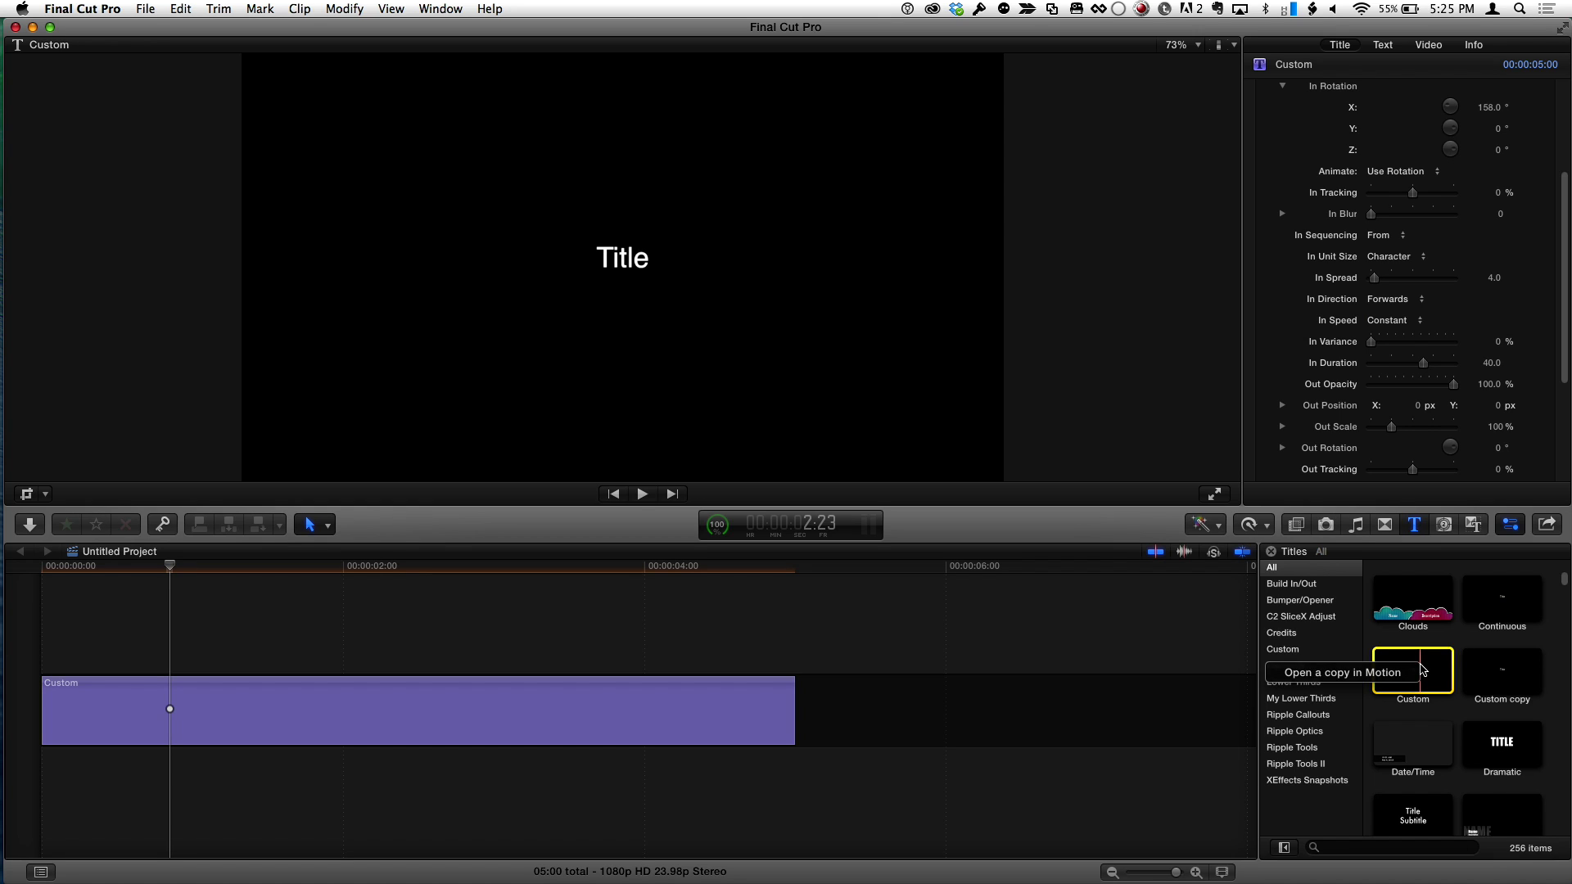
pyautogui.click(1374, 673)
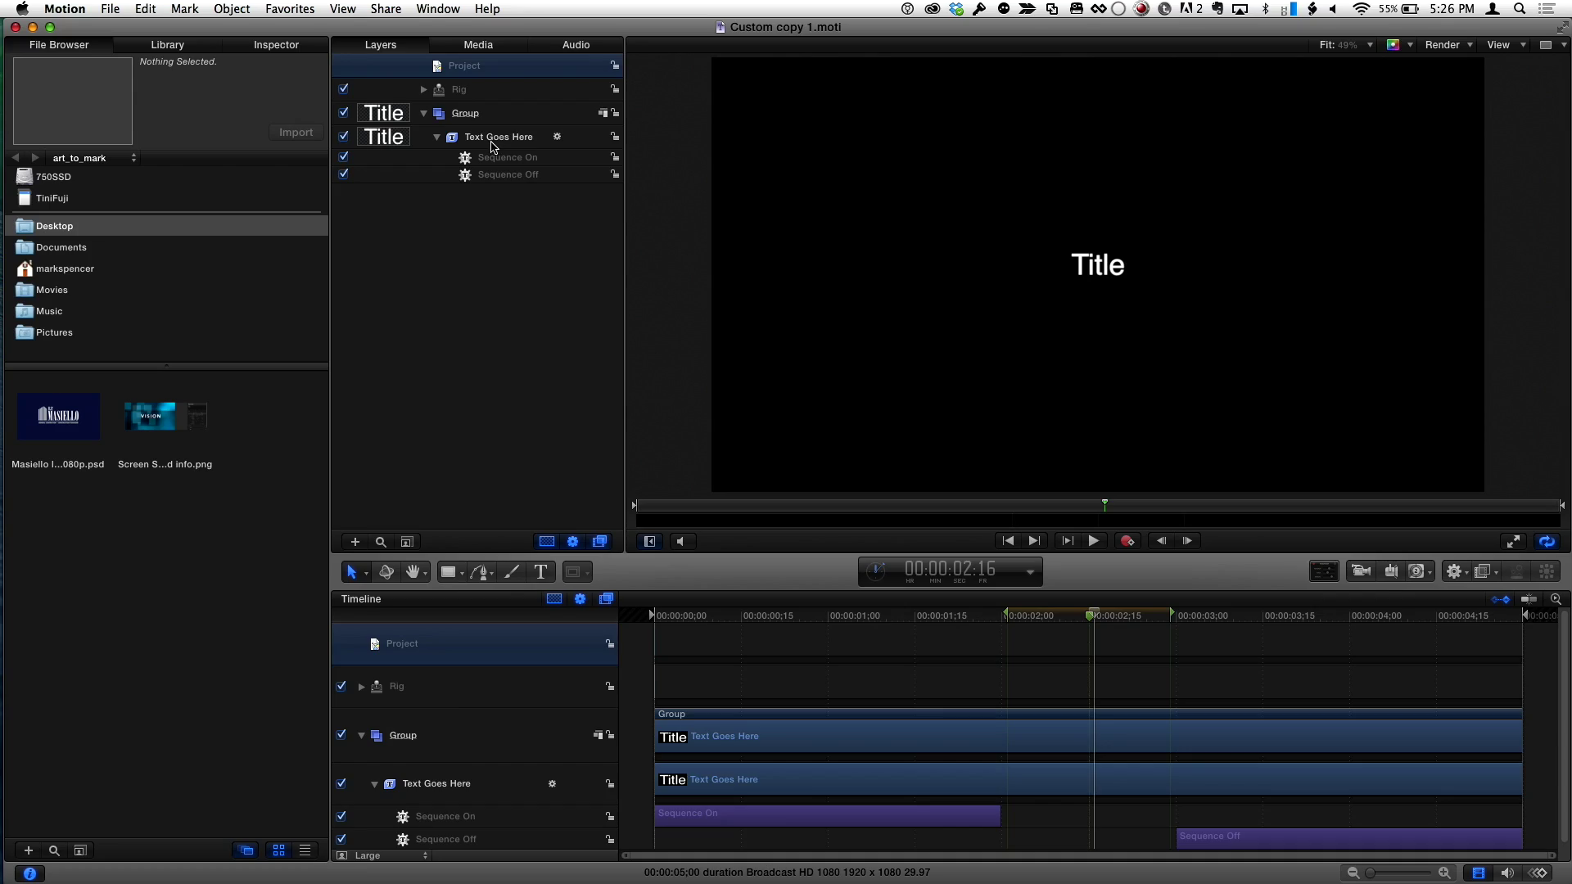
# Select the Text Goes Here layer, show its Text Layout settings, and publish the anchor Position.
pyautogui.click(492, 144)
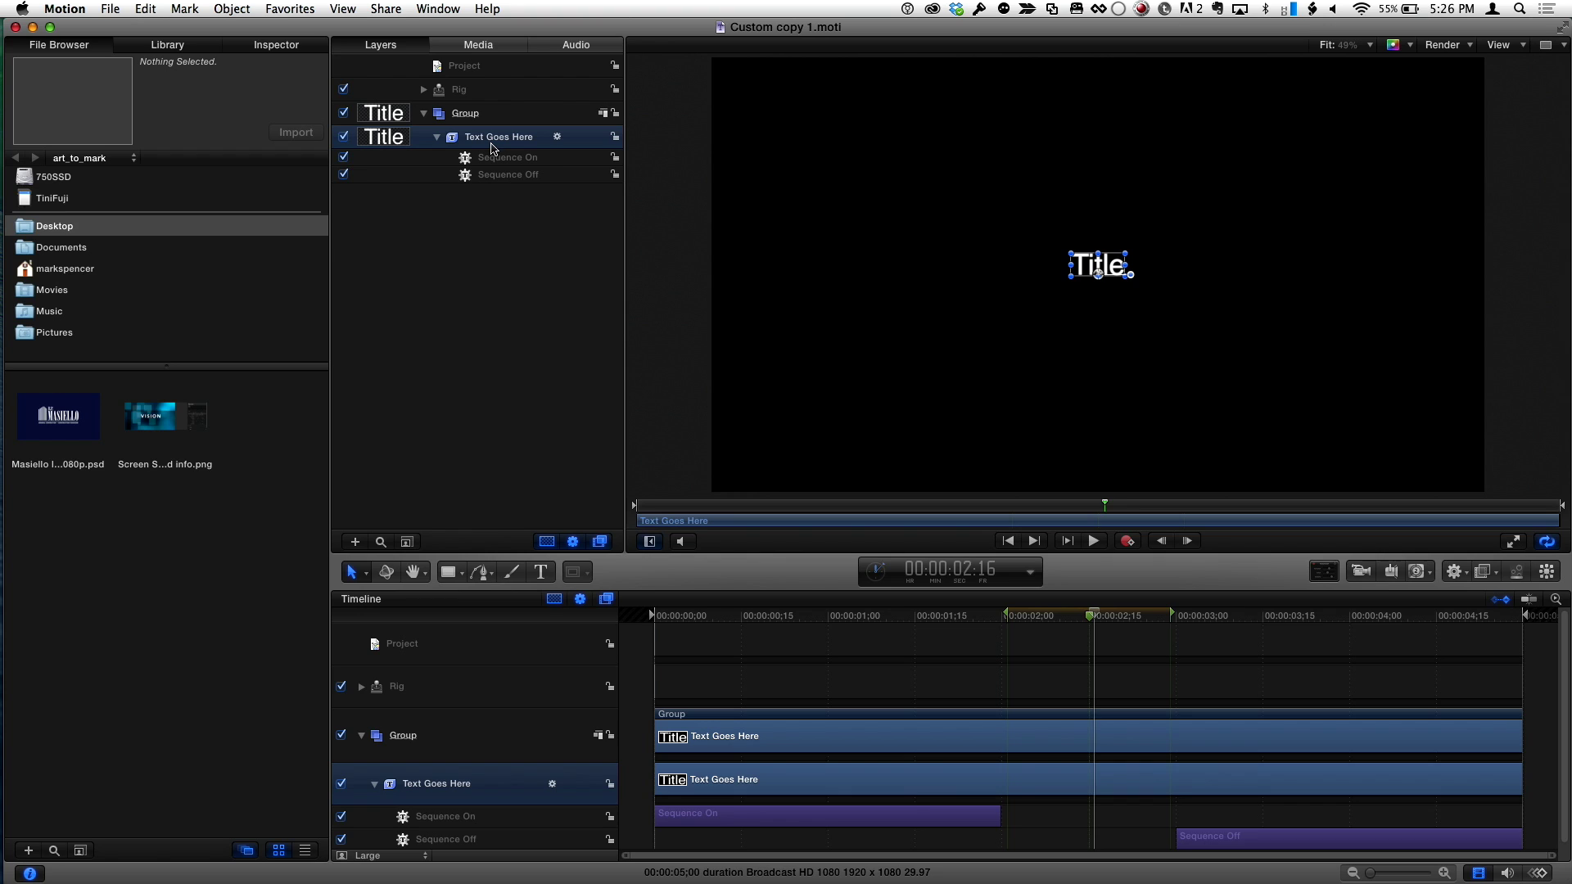
pyautogui.moveTo(493, 148); pyautogui.dragTo(498, 199)
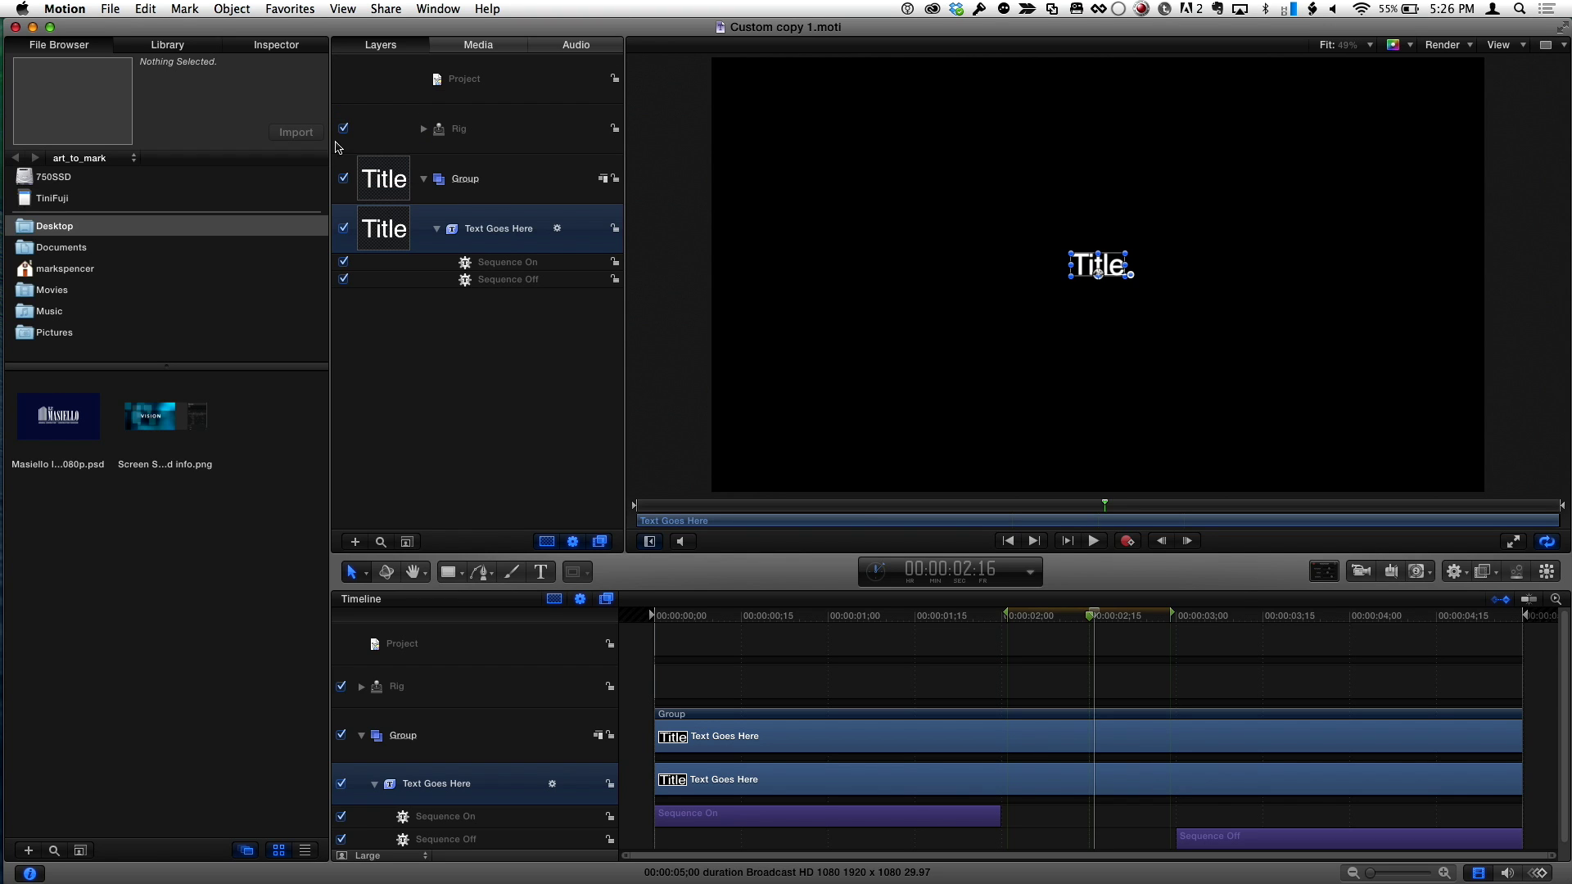
pyautogui.click(259, 49)
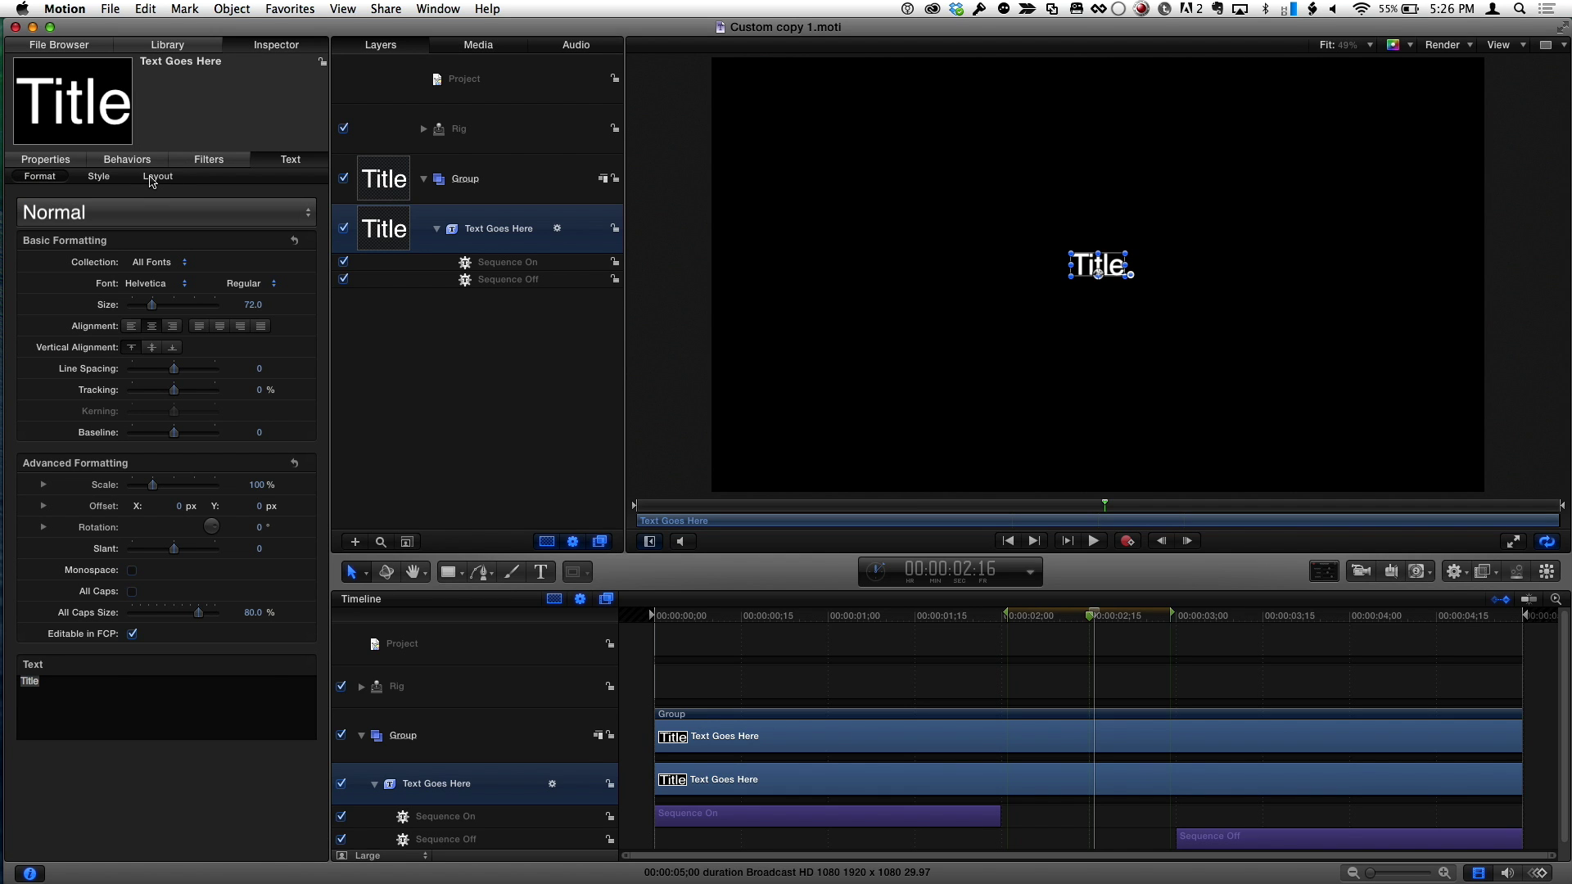
pyautogui.click(155, 177)
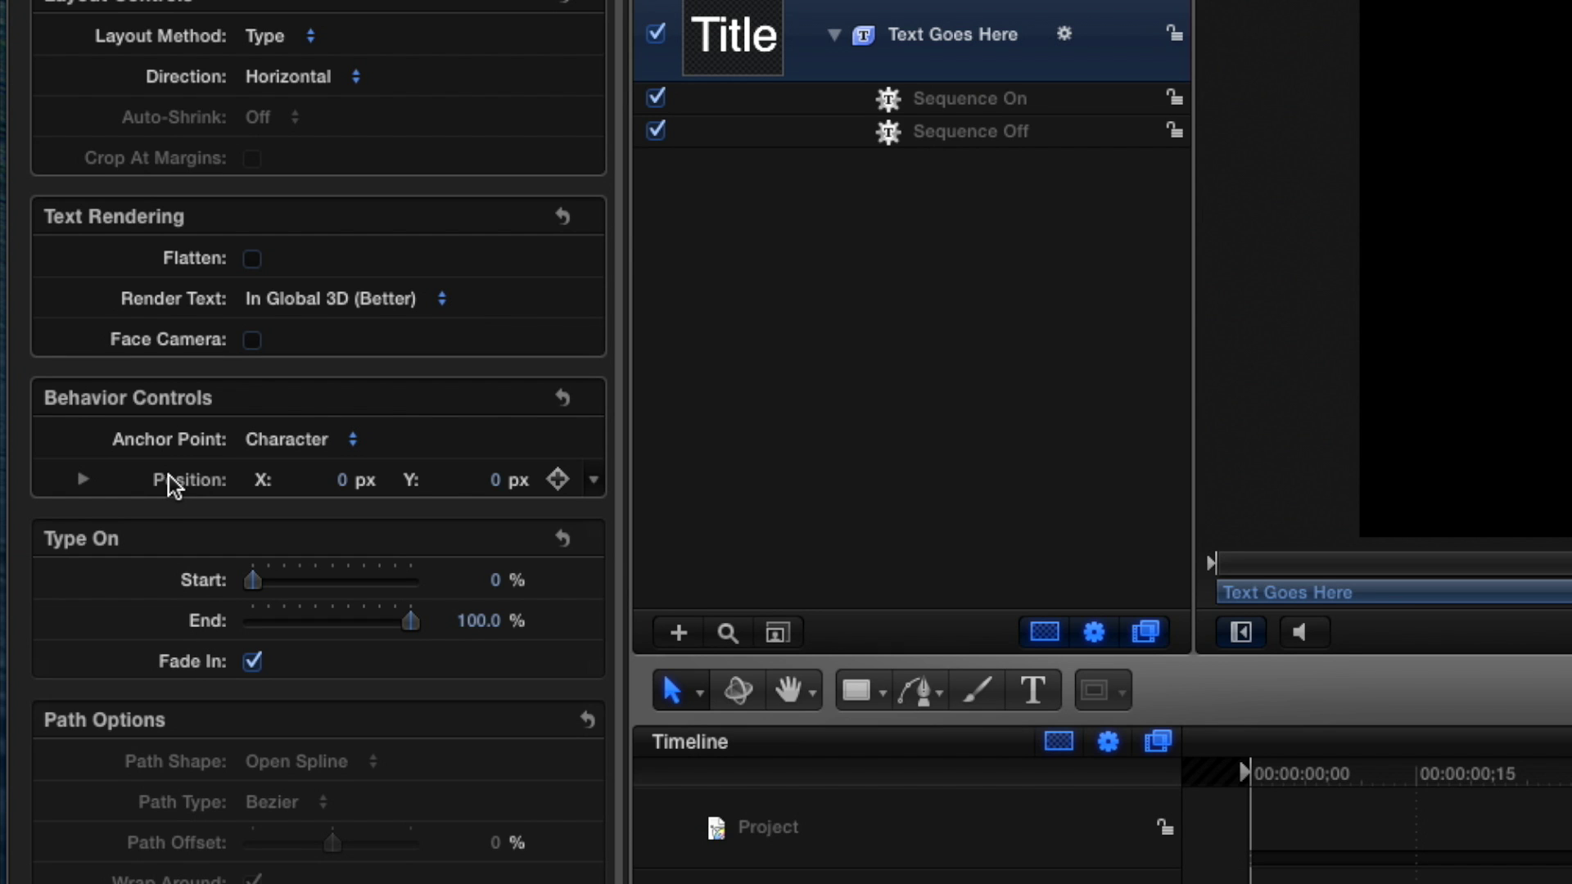
pyautogui.click(83, 480)
pyautogui.click(83, 480)
pyautogui.rightClick(187, 490)
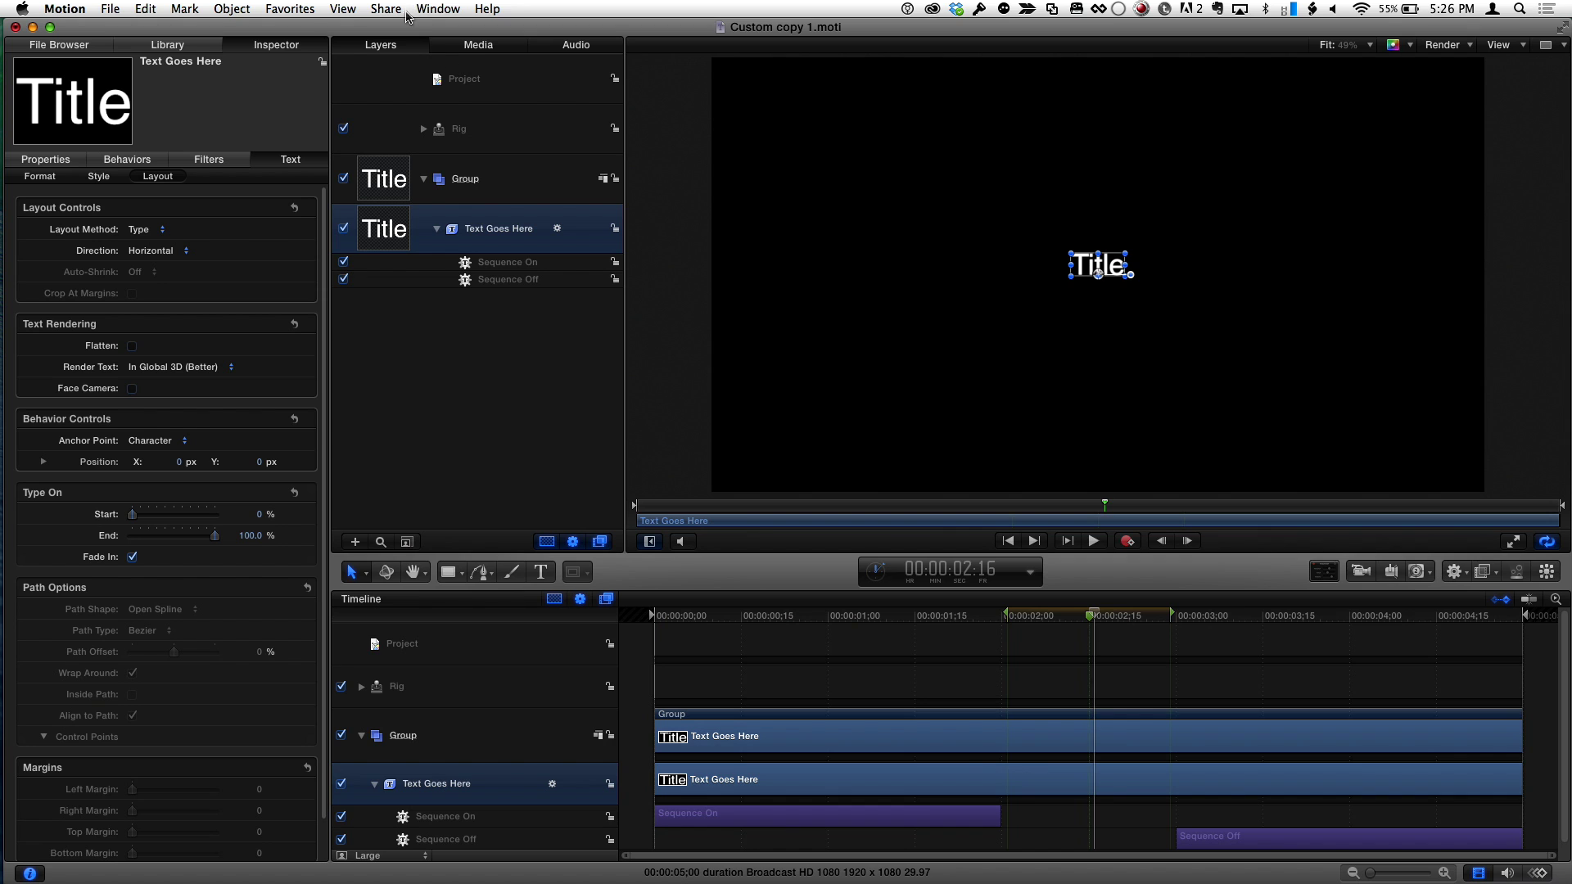
# Check Anchor among the published parameters, save over the original template, and return to Final Cut Pro.
pyautogui.click(483, 82)
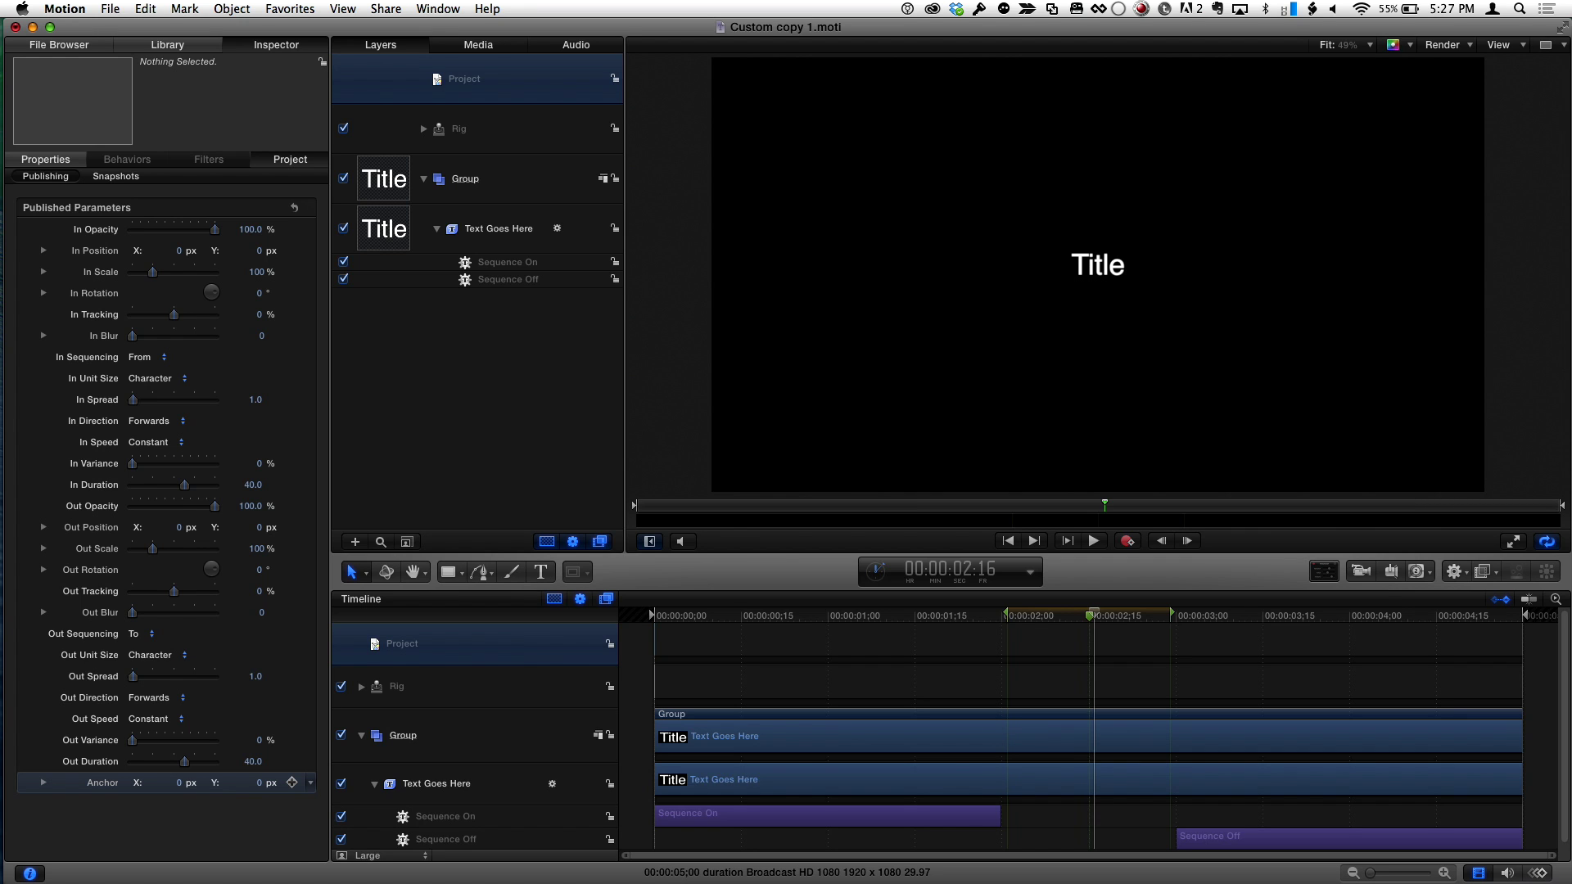
pyautogui.press('super+s')
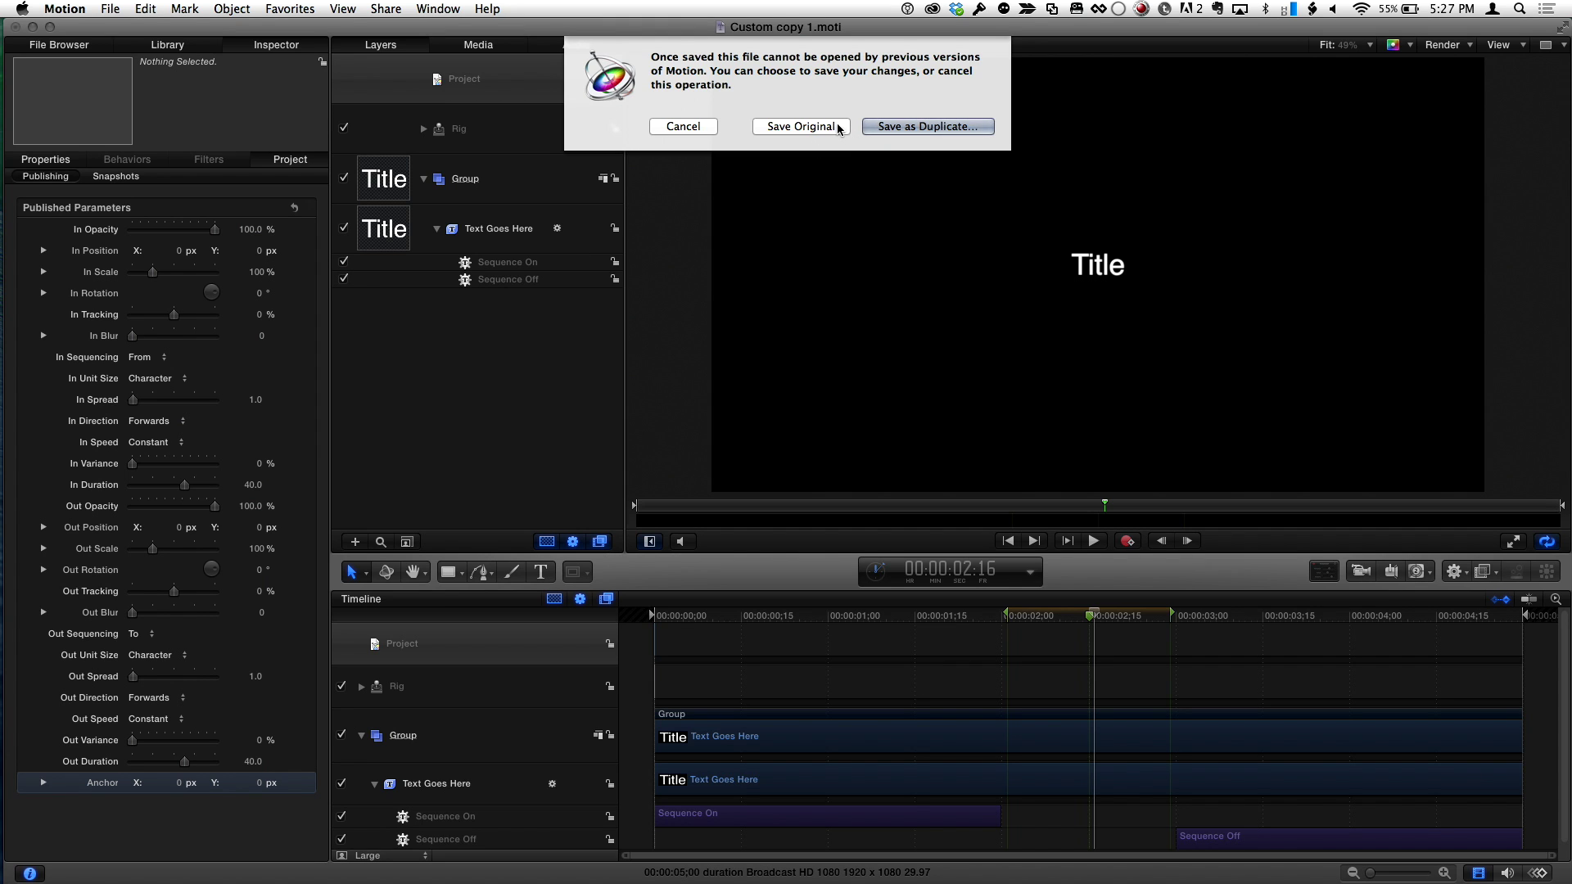
pyautogui.click(801, 126)
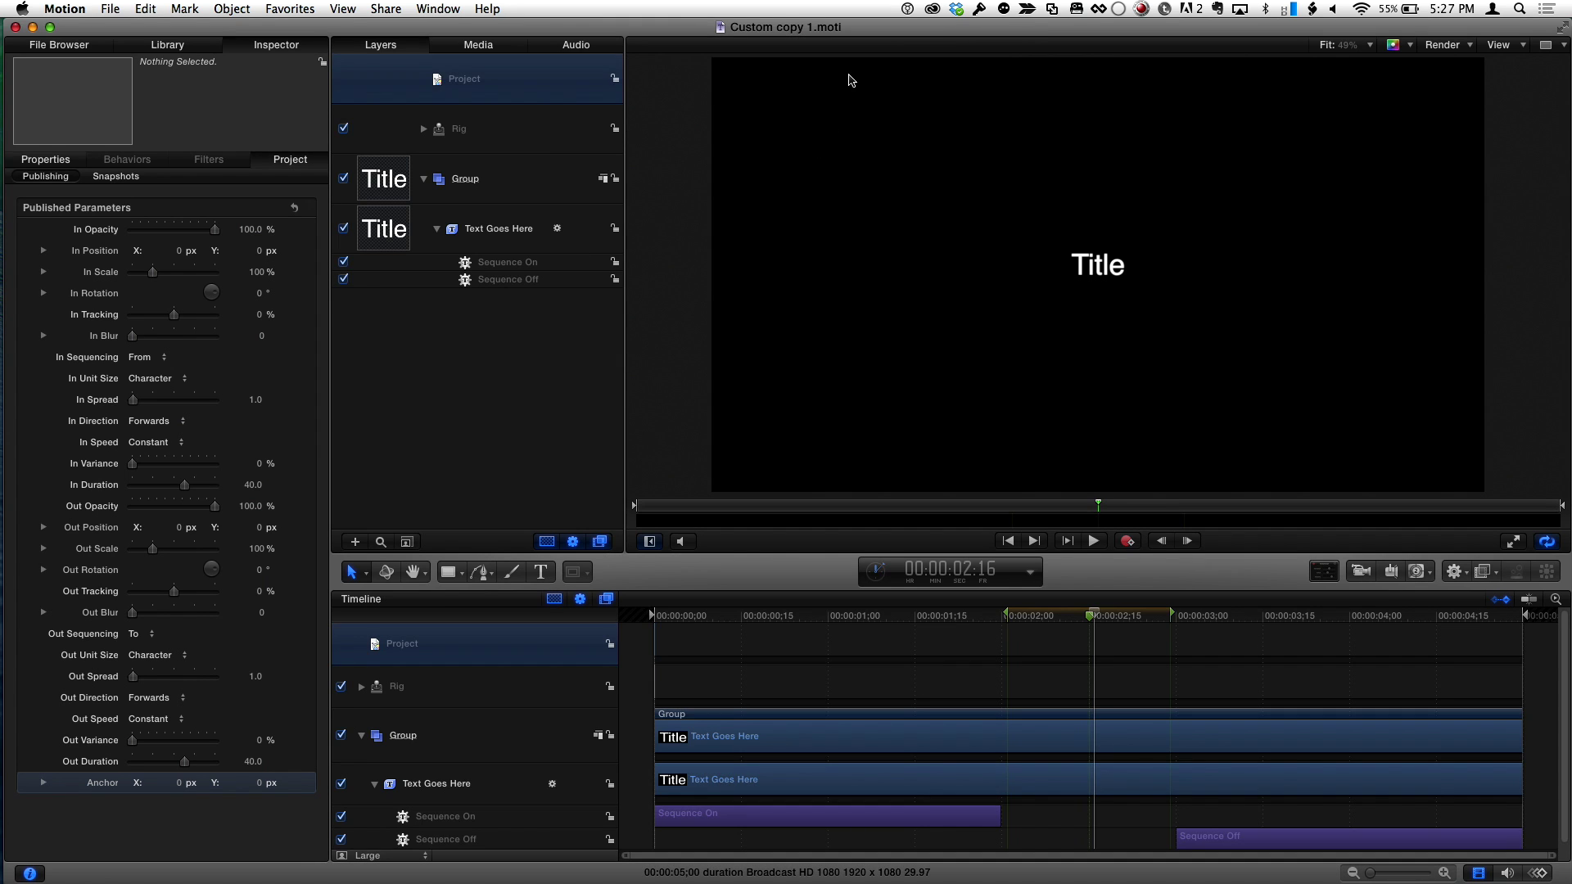
pyautogui.press('super+Tab')
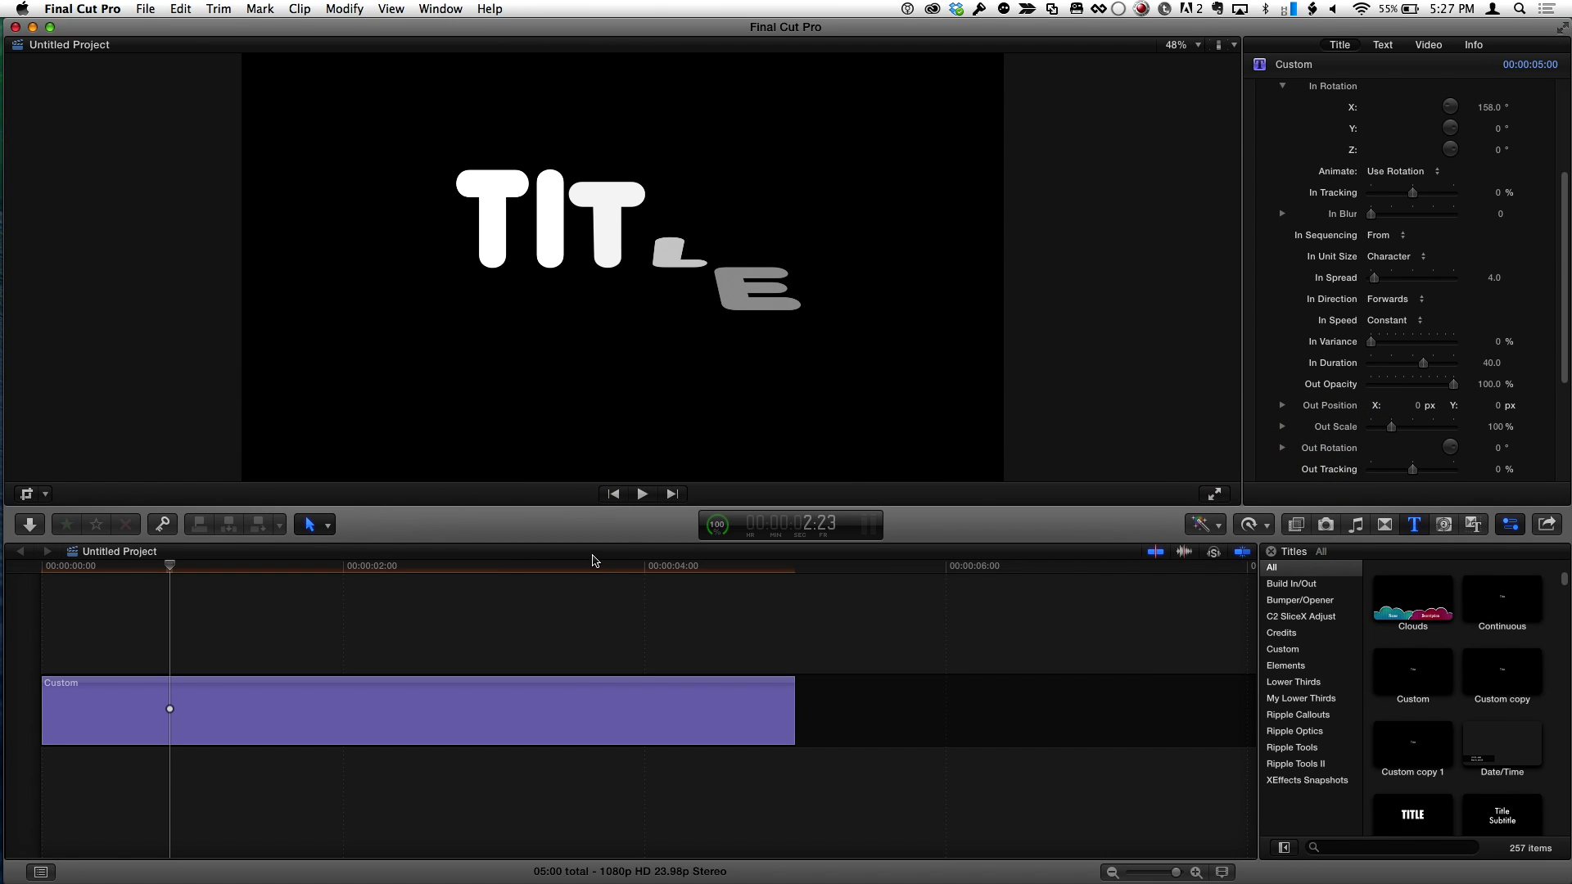
# Replace the timeline's Custom clip from its start with Custom copy 1, then scrub through it.
pyautogui.moveTo(1413, 744); pyautogui.dragTo(136, 704)
pyautogui.click(176, 724)
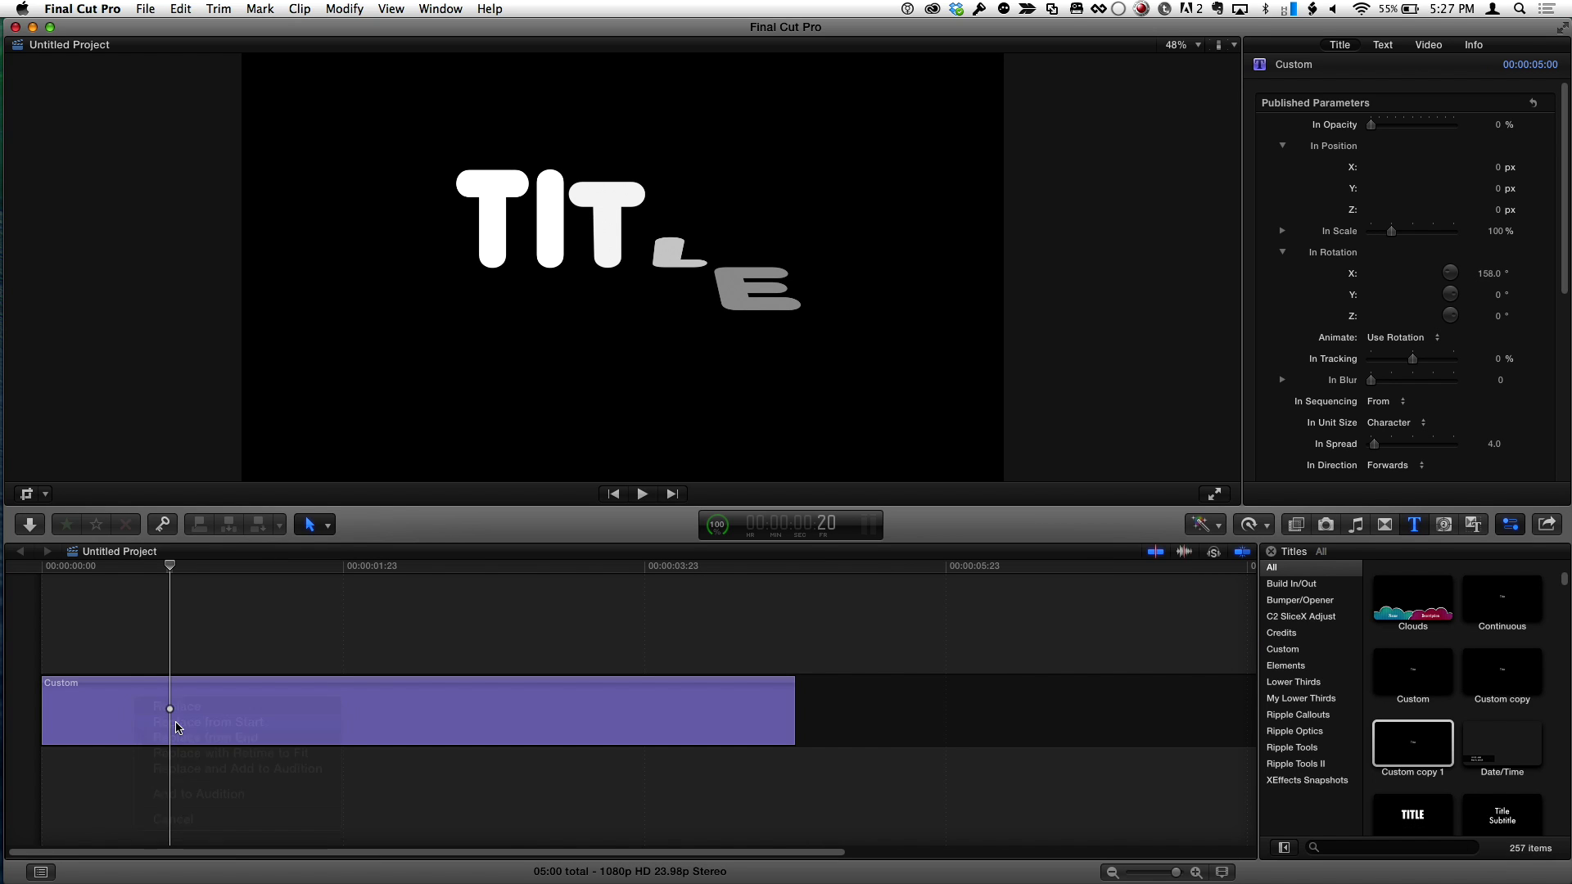
pyautogui.moveTo(162, 573); pyautogui.dragTo(231, 580)
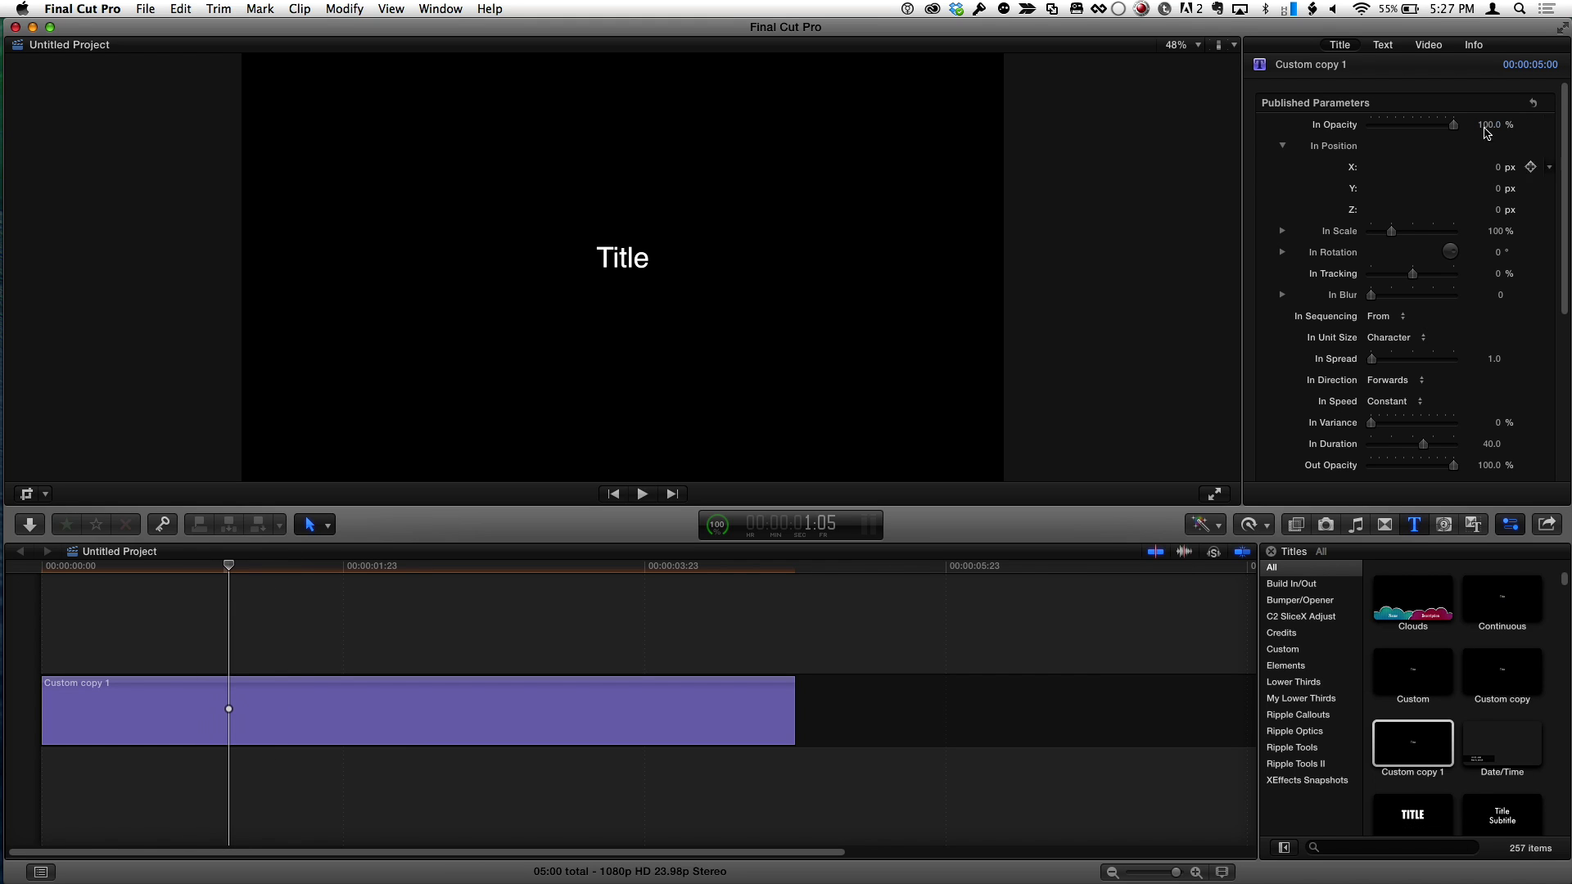
# Restyle the title to read 'CUSTOM' in Junegull at size 384.
pyautogui.click(1383, 45)
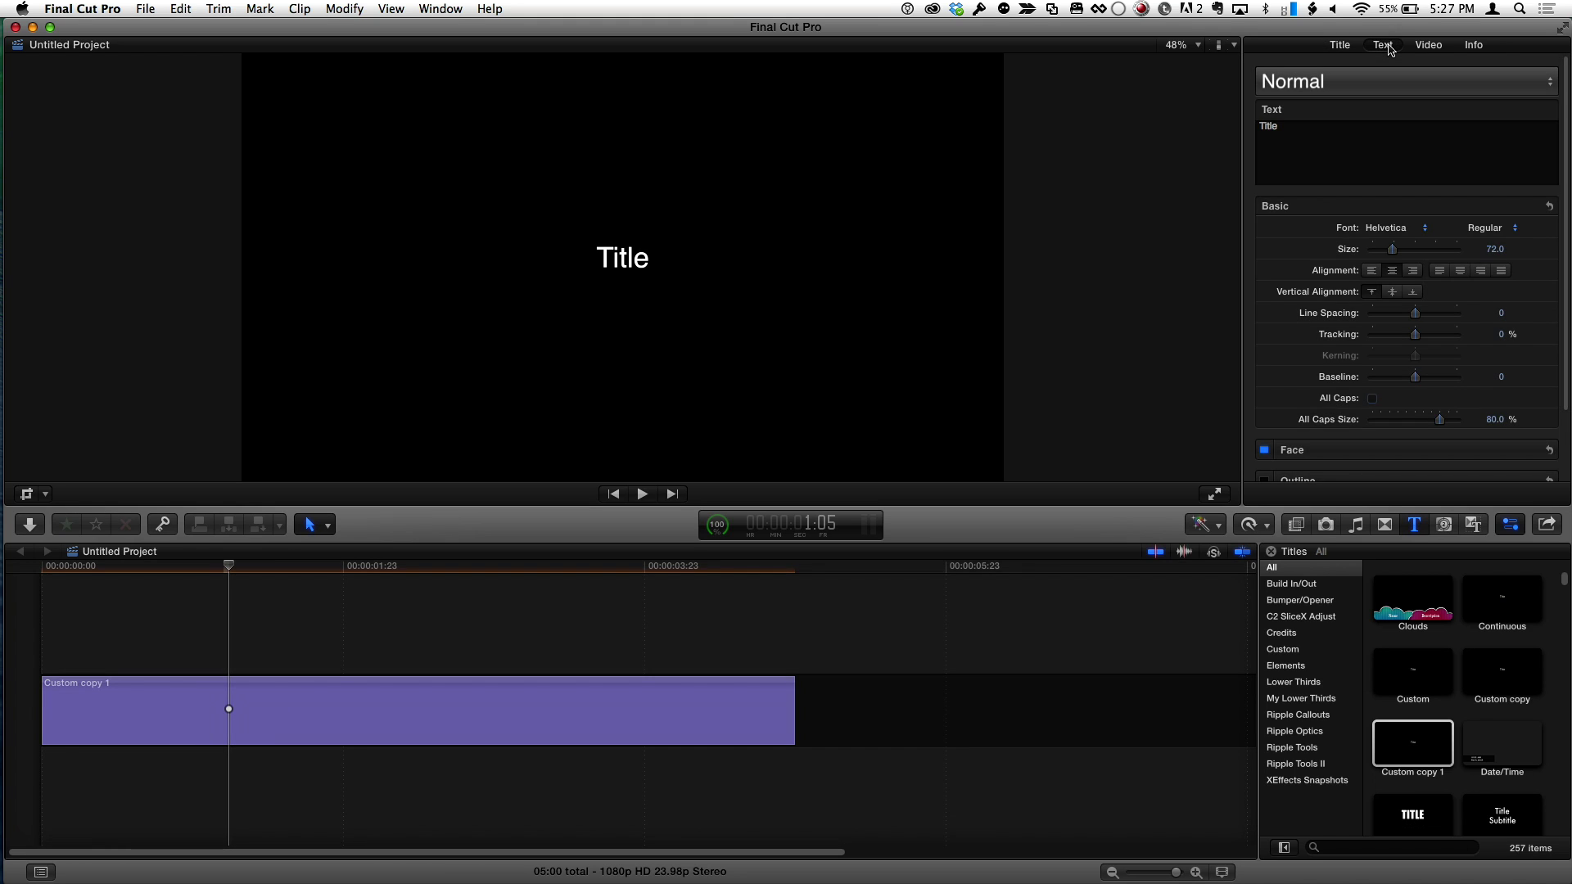
pyautogui.click(1423, 235)
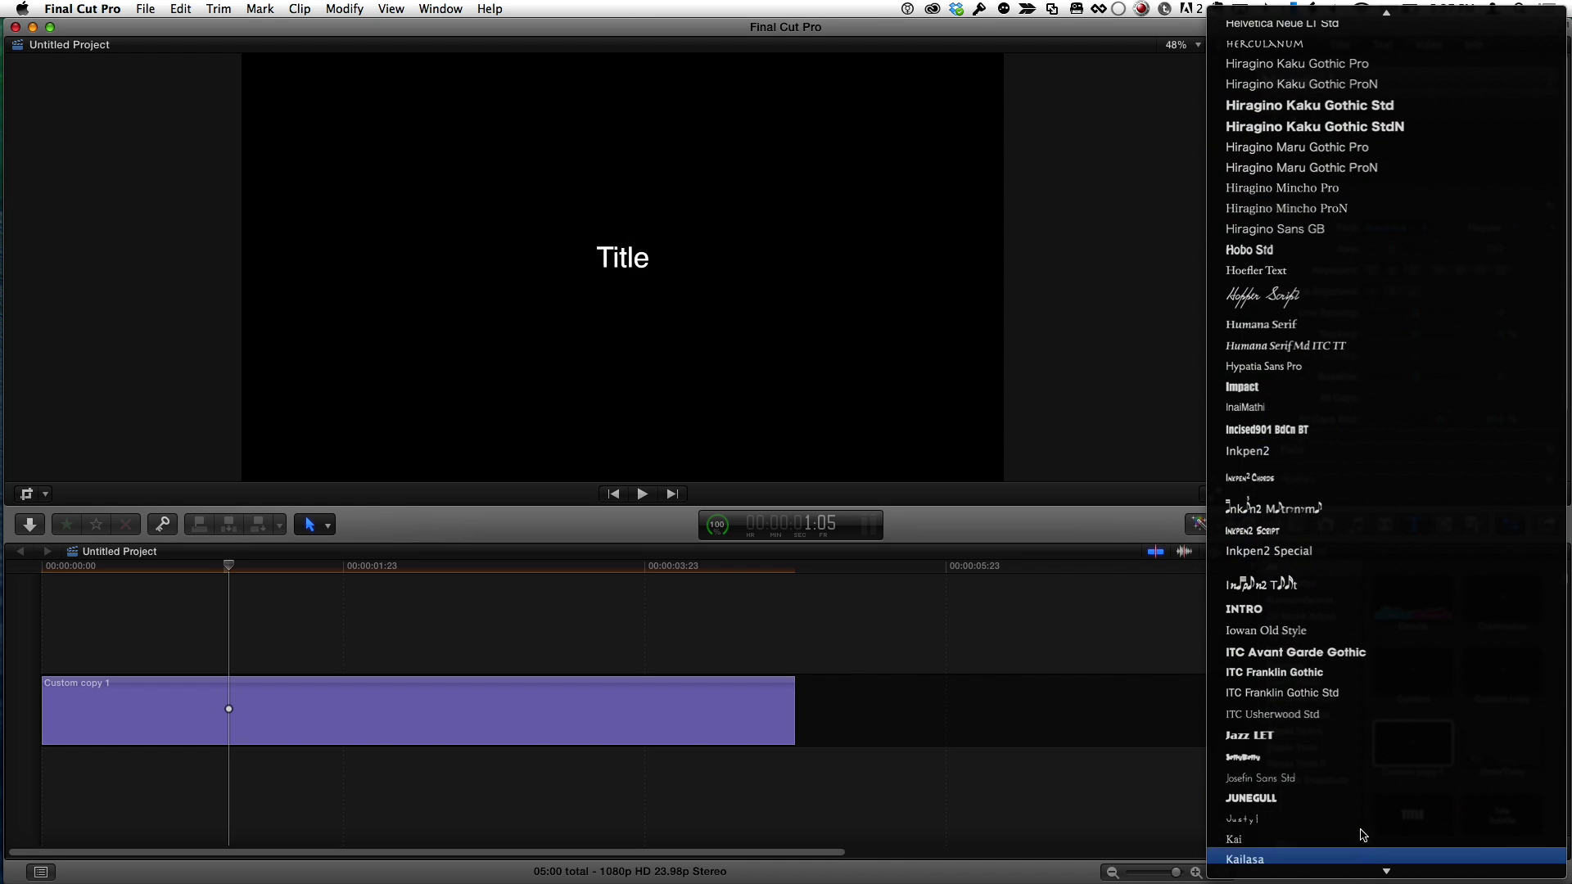
pyautogui.press('Escape')
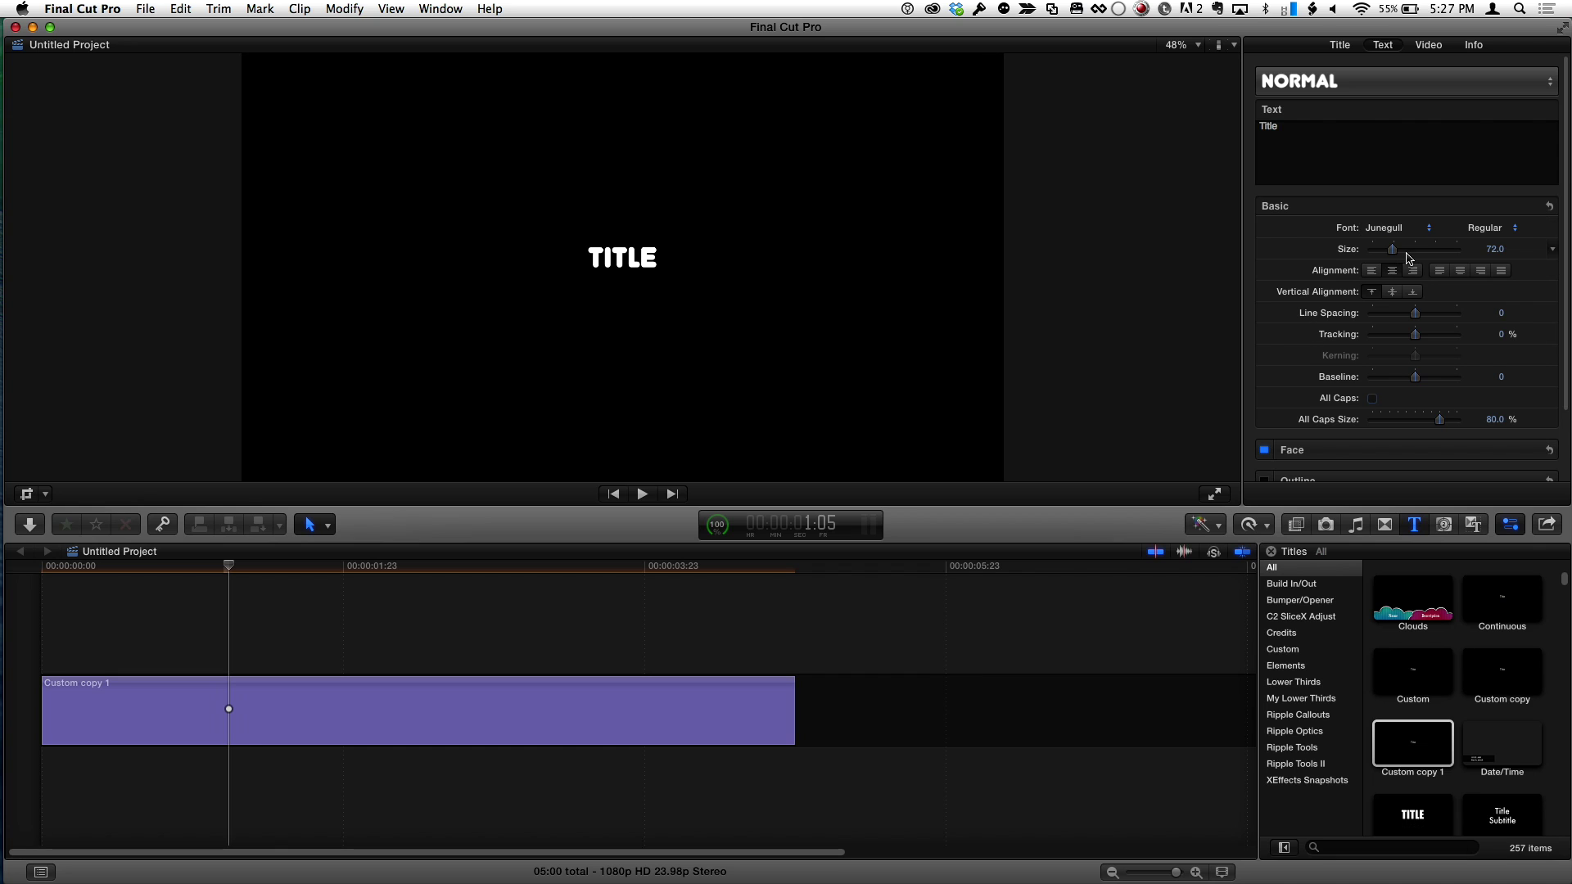
pyautogui.moveTo(1495, 255); pyautogui.dragTo(1523, 217)
pyautogui.doubleClick(589, 241)
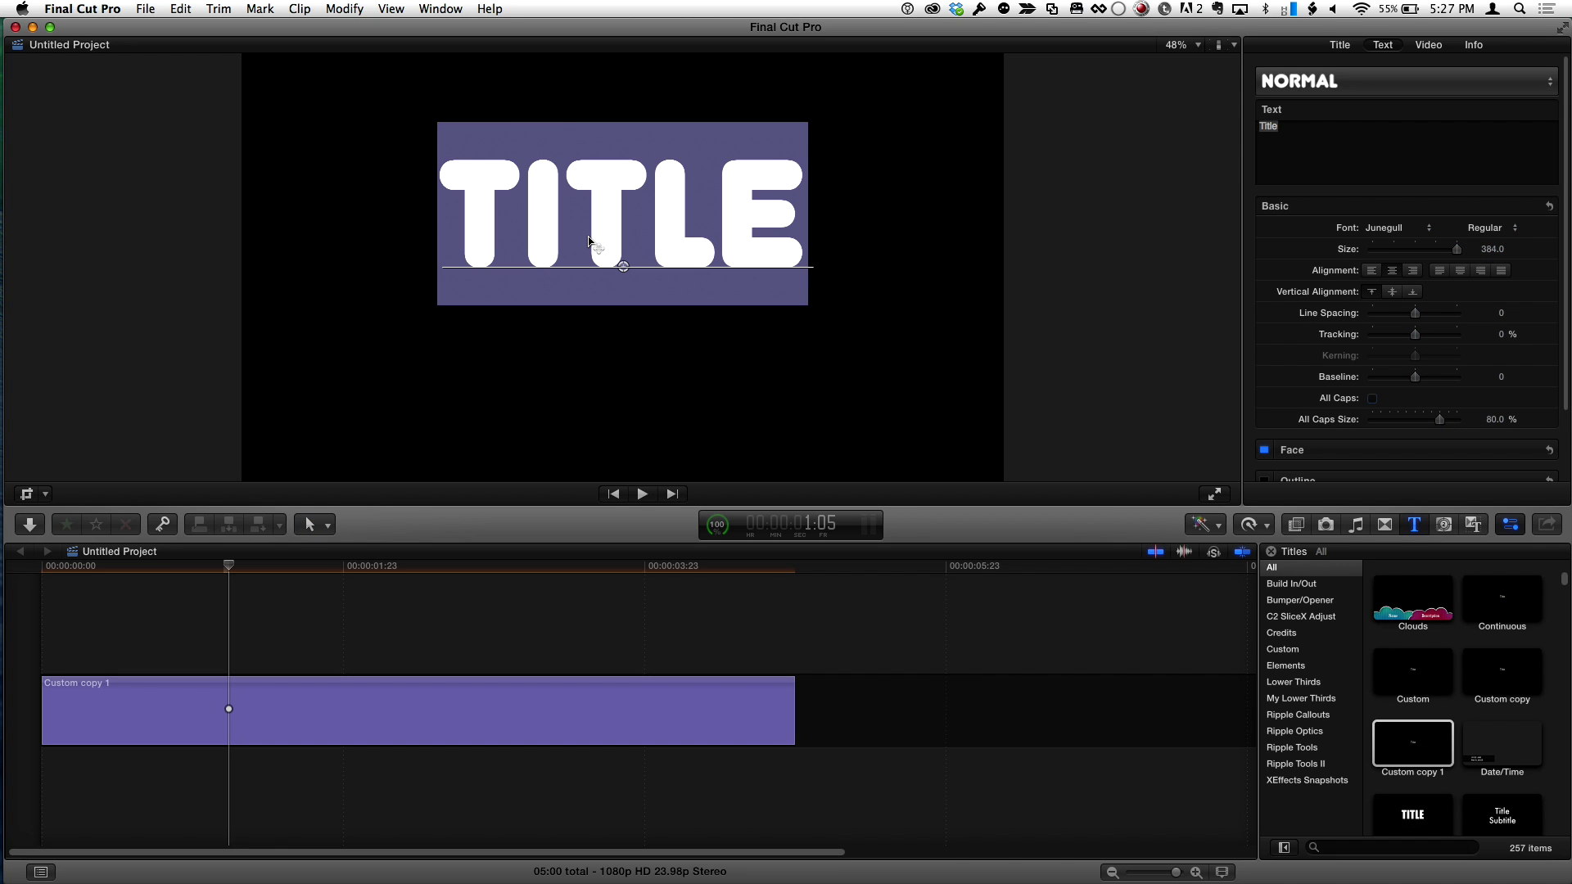
pyautogui.write('CUSTOM')
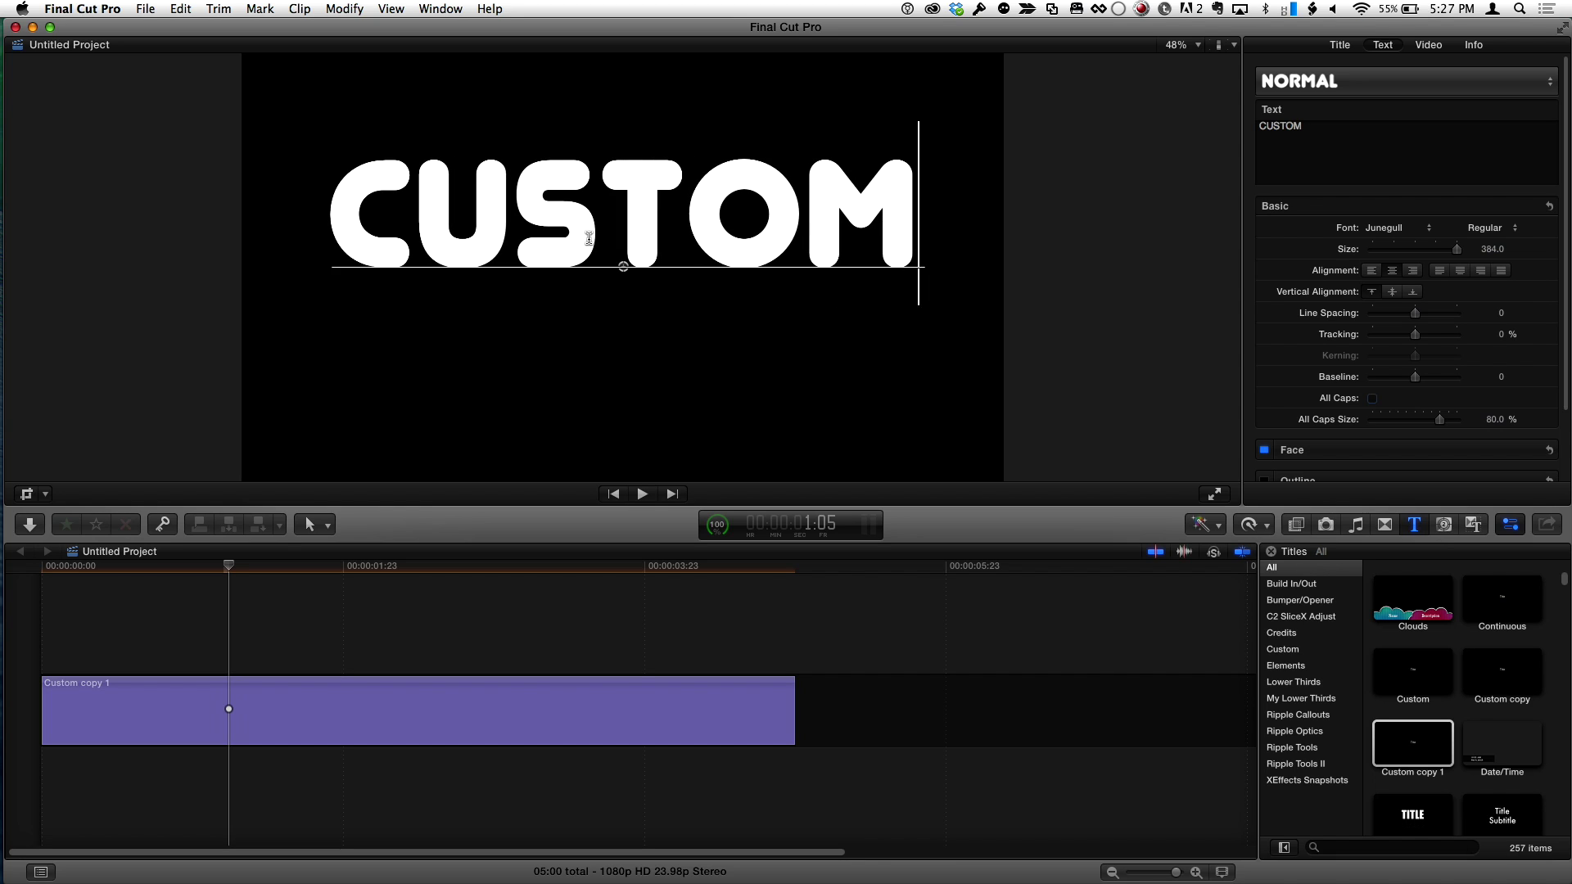
pyautogui.press('Escape')
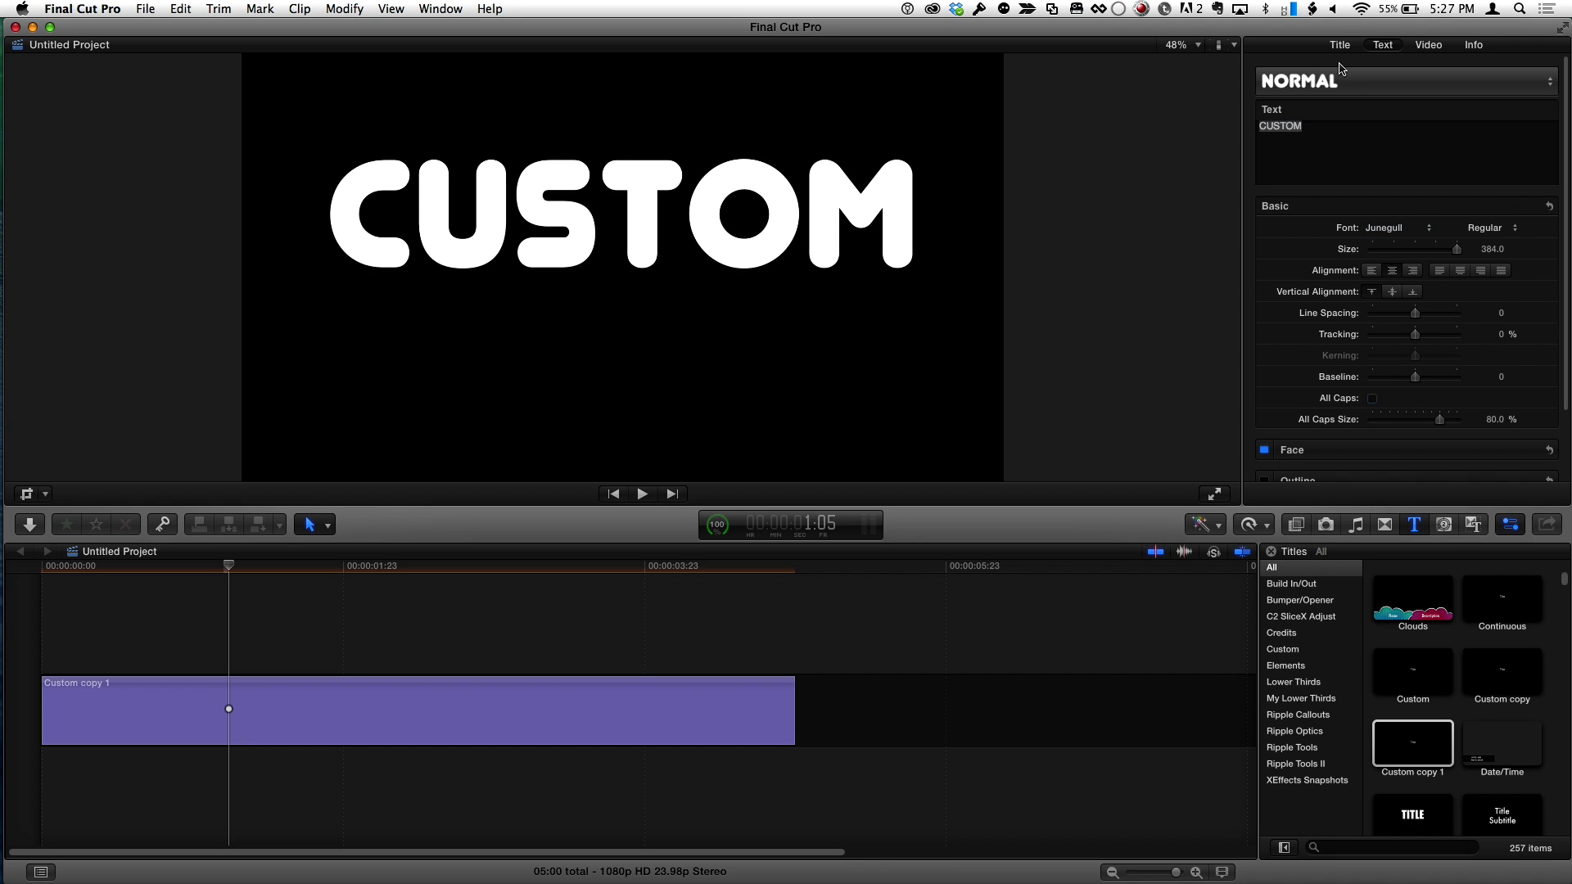
# Split the title clip around 1:15 and play back its first part.
pyautogui.moveTo(274, 565); pyautogui.dragTo(386, 566)
pyautogui.press('super+b')
pyautogui.press('/')
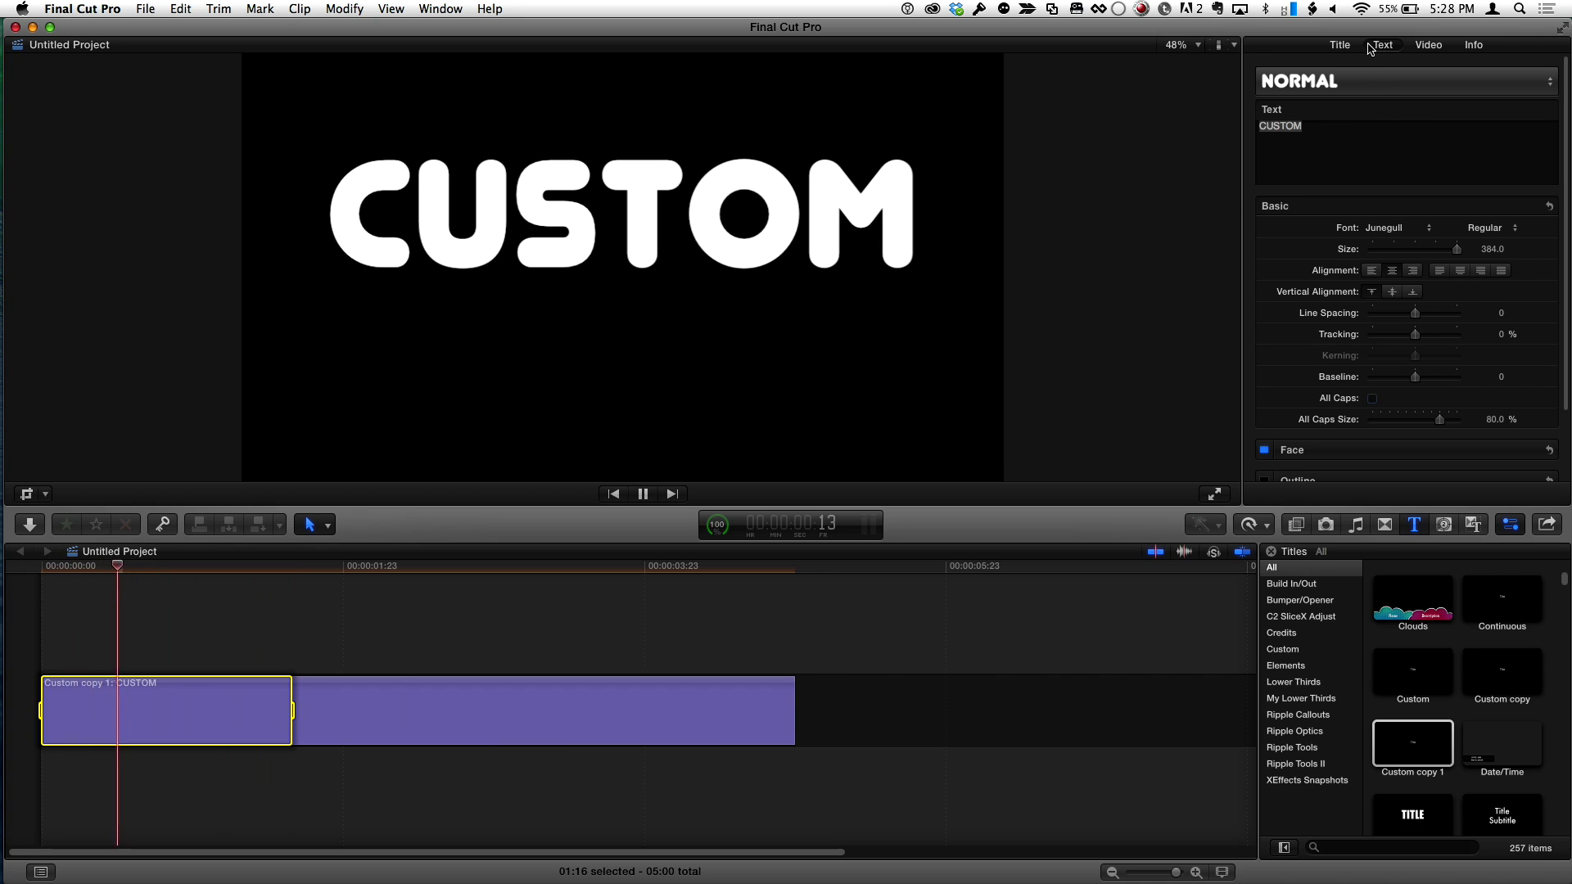
# In the Title inspector, set In Rotation X to 220° and In Spread to 9.0.
pyautogui.click(1339, 45)
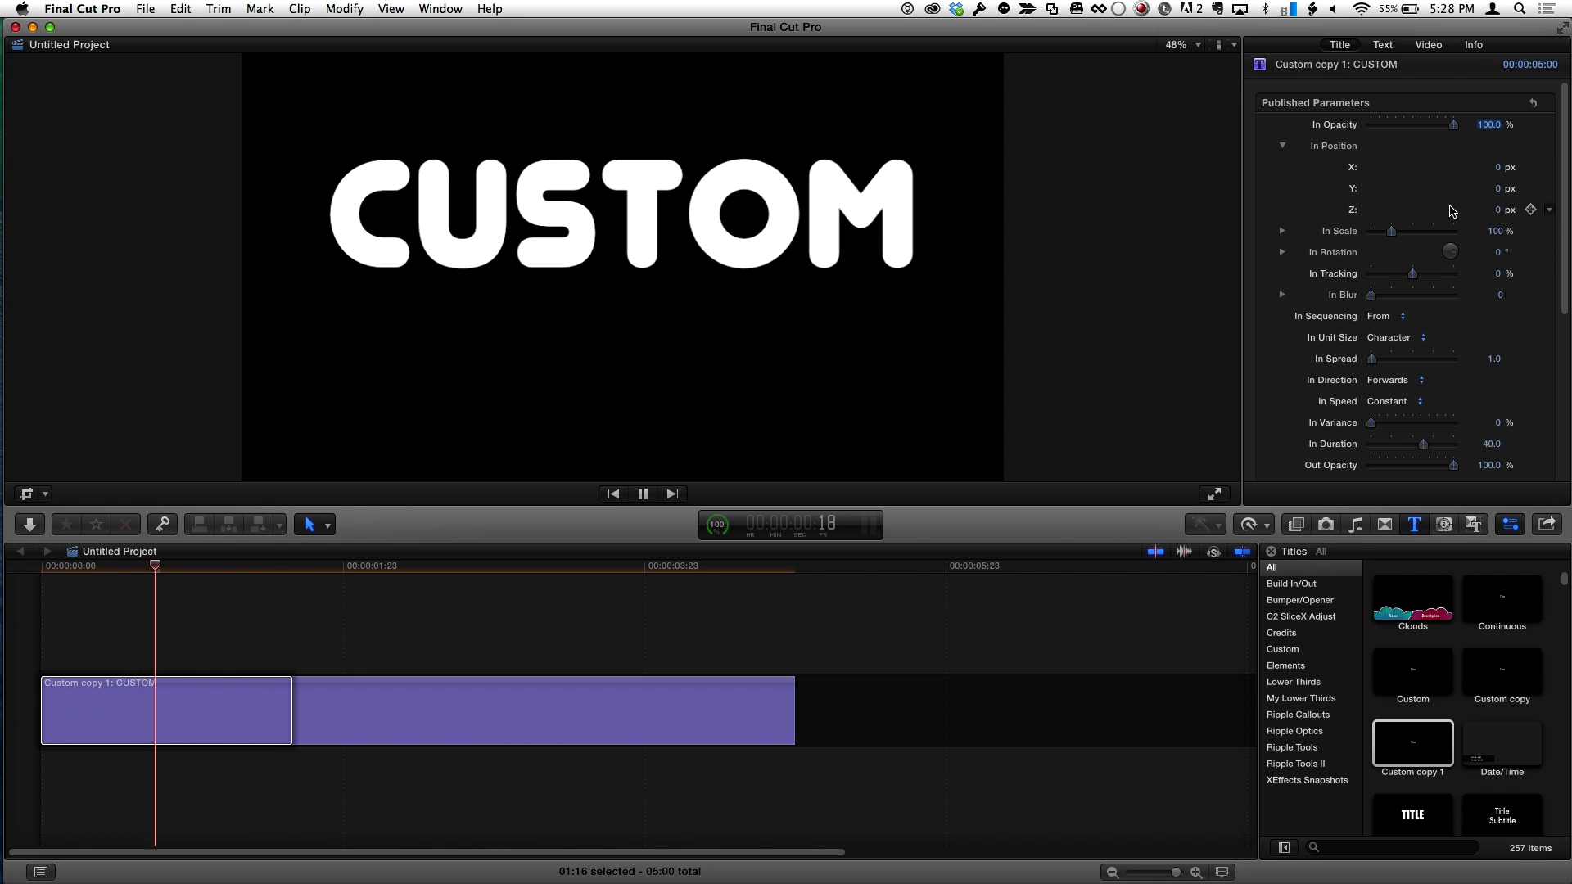
pyautogui.click(1283, 252)
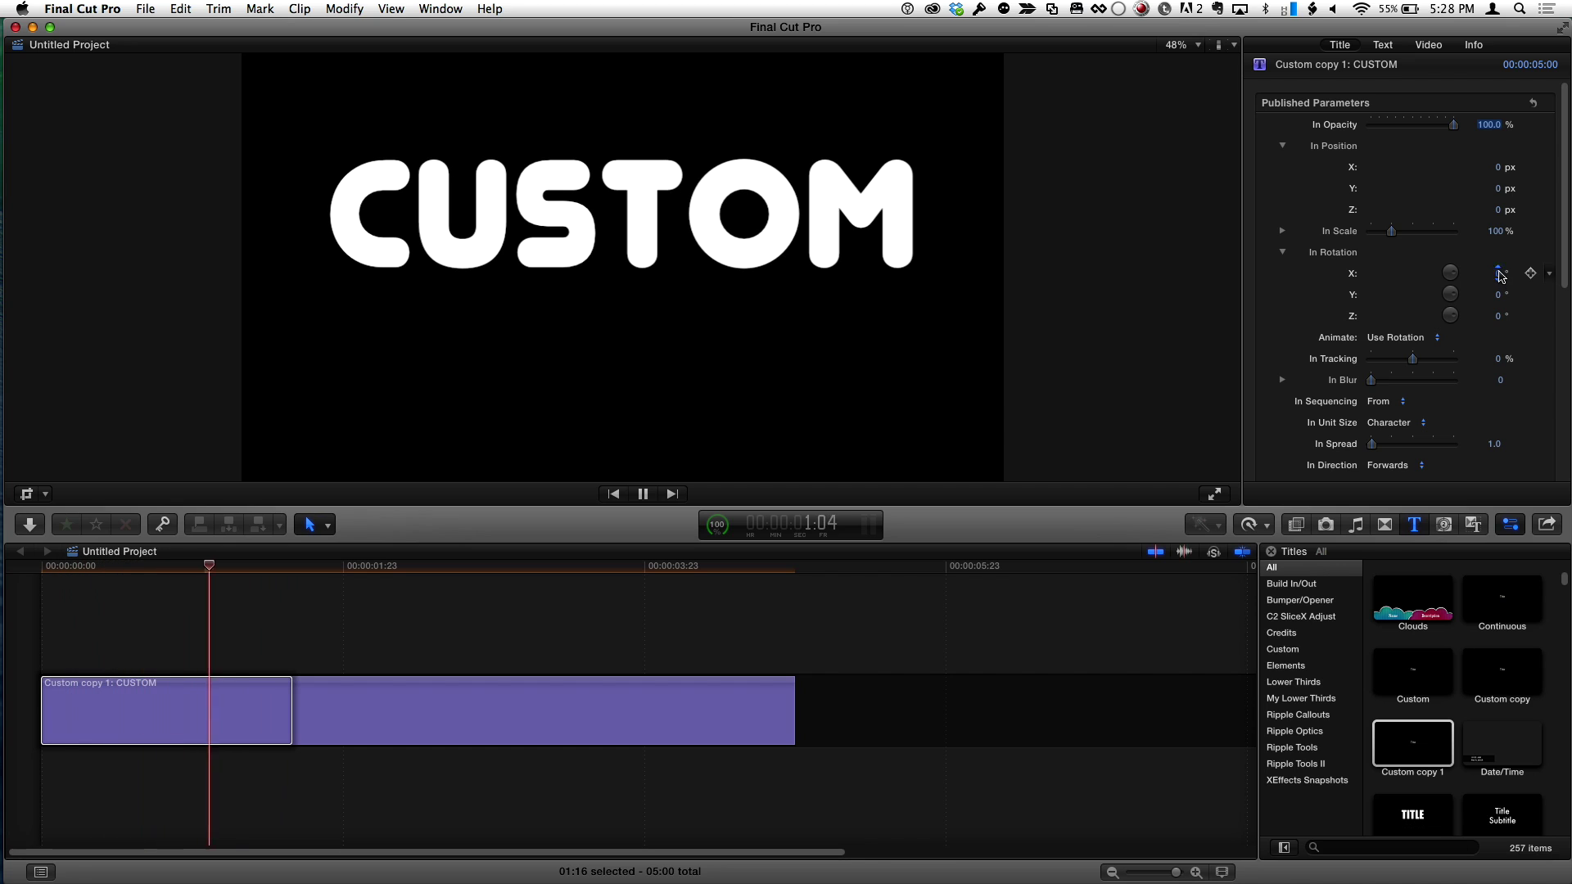
pyautogui.moveTo(1502, 280); pyautogui.dragTo(1422, 350)
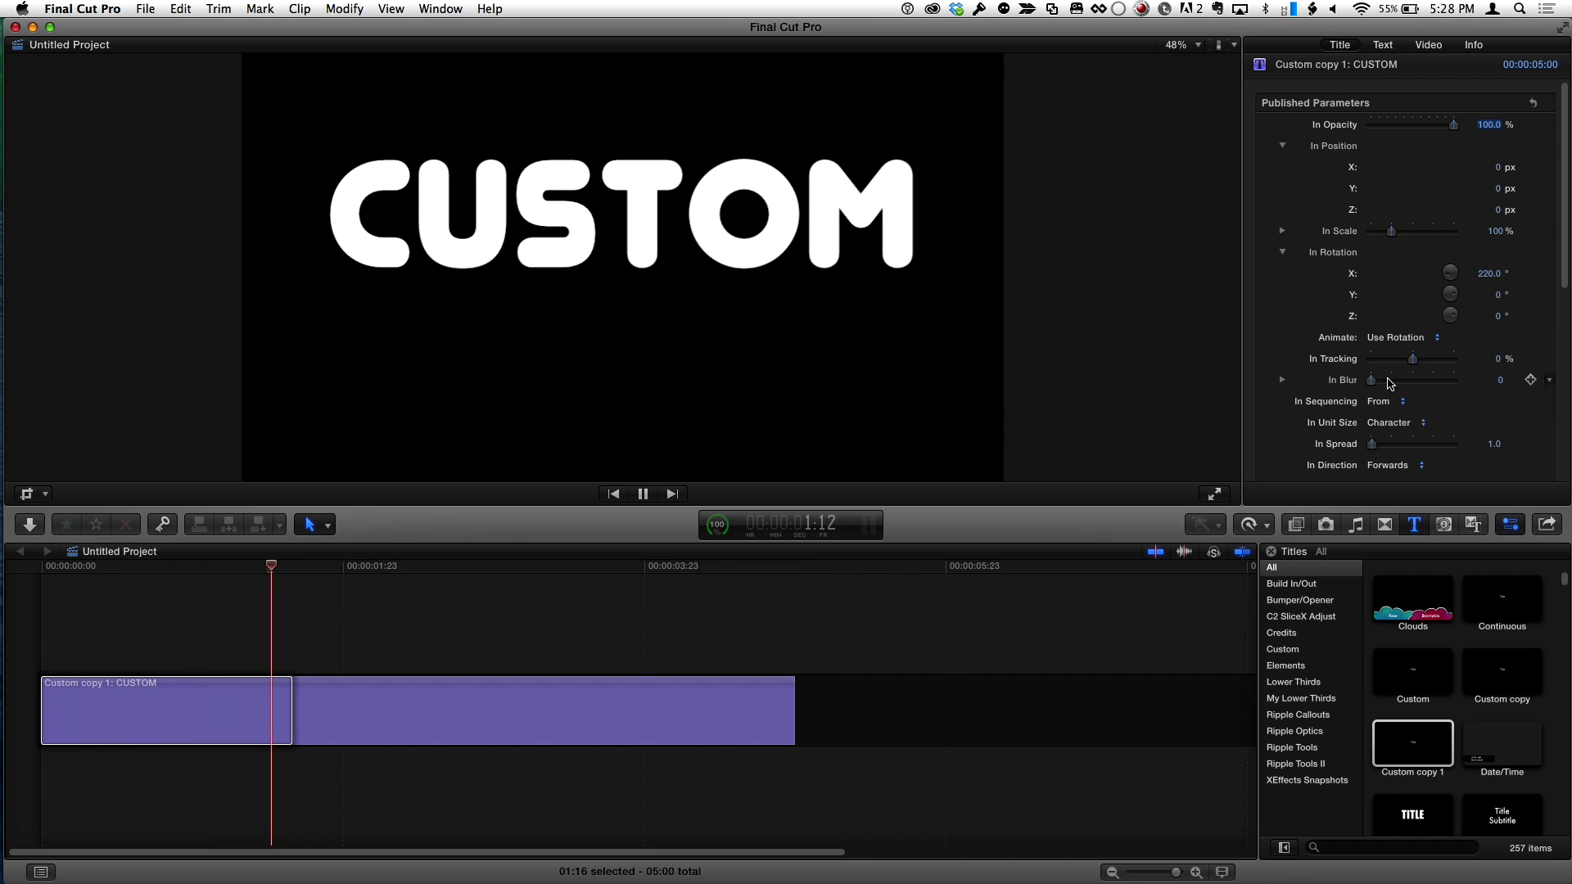
pyautogui.moveTo(1377, 449); pyautogui.dragTo(1378, 446)
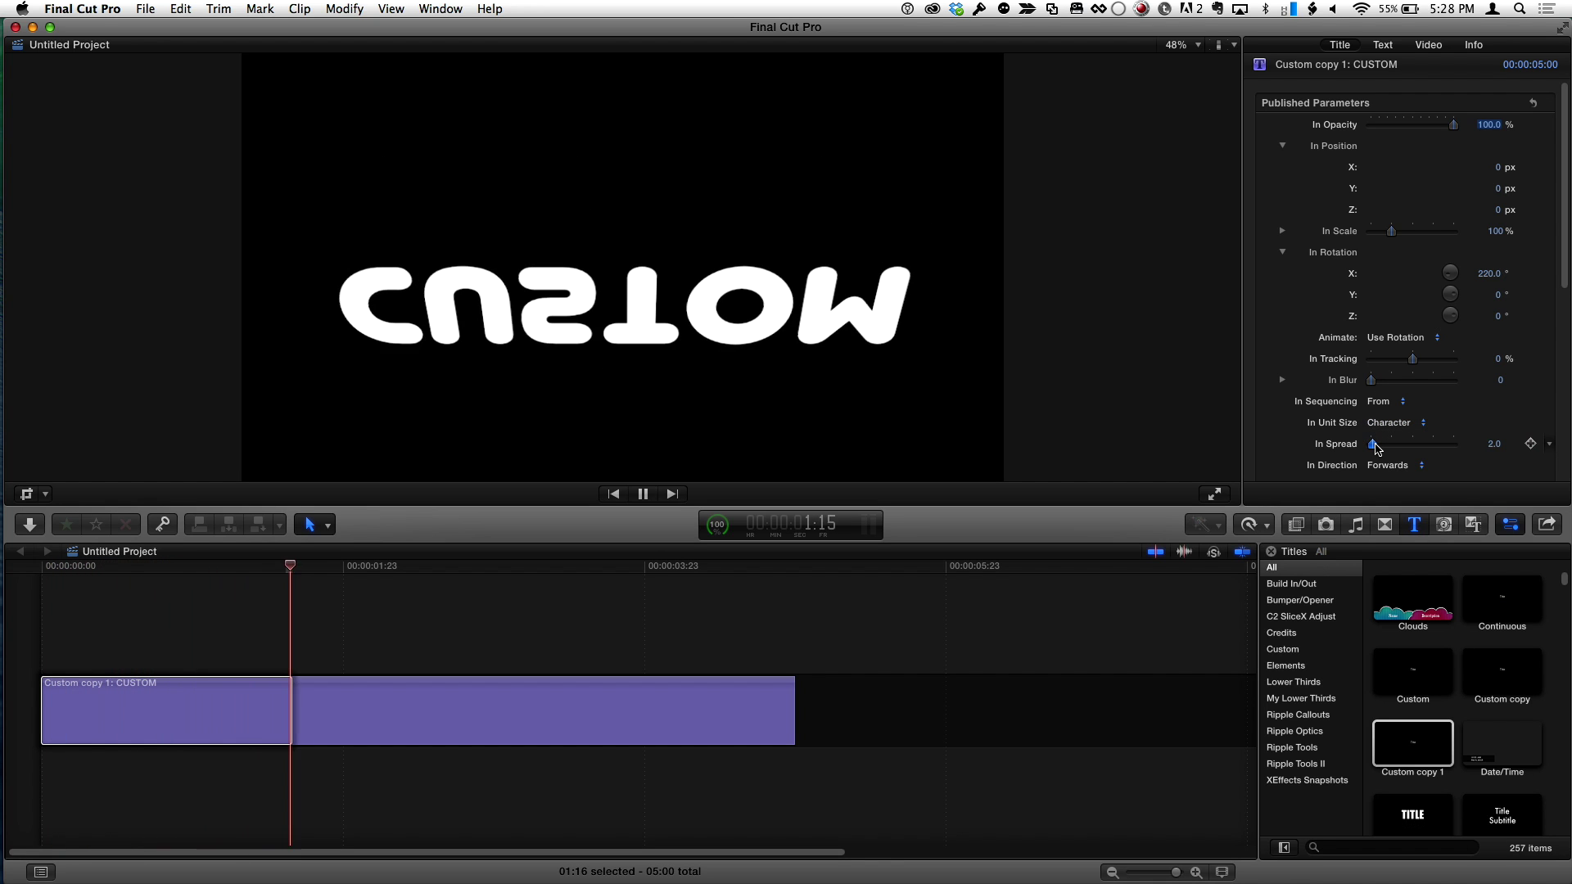
pyautogui.scroll(-8, 1434, 345)
pyautogui.scroll(-1, 1391, 393)
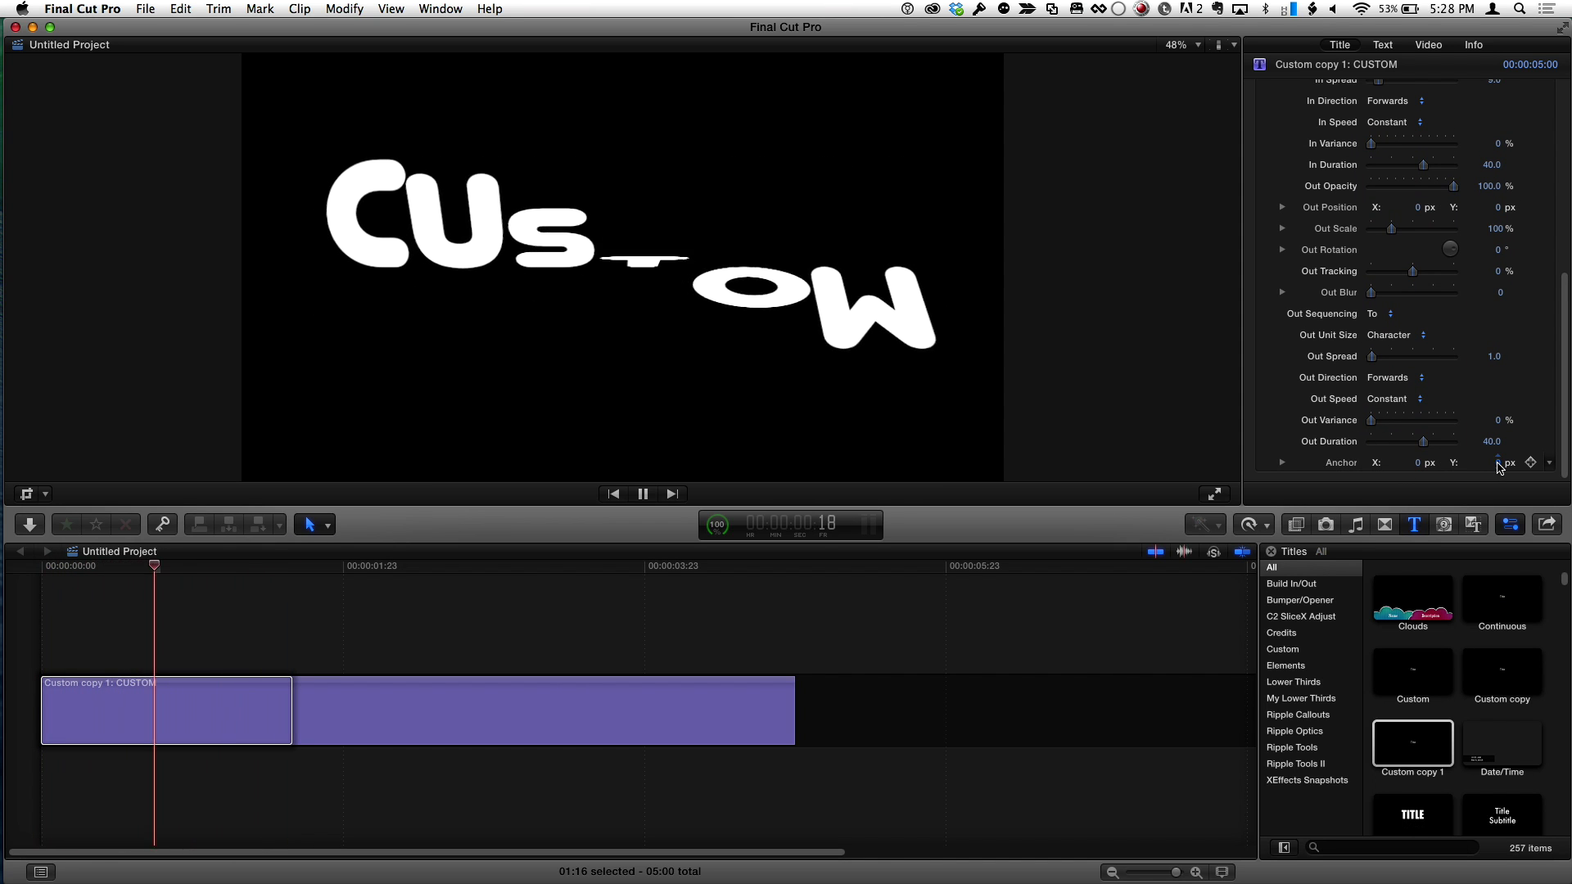
# Set Anchor Y to 35.8 px, then deselect the clip to preview the offset flip.
pyautogui.moveTo(1494, 463); pyautogui.dragTo(1499, 468)
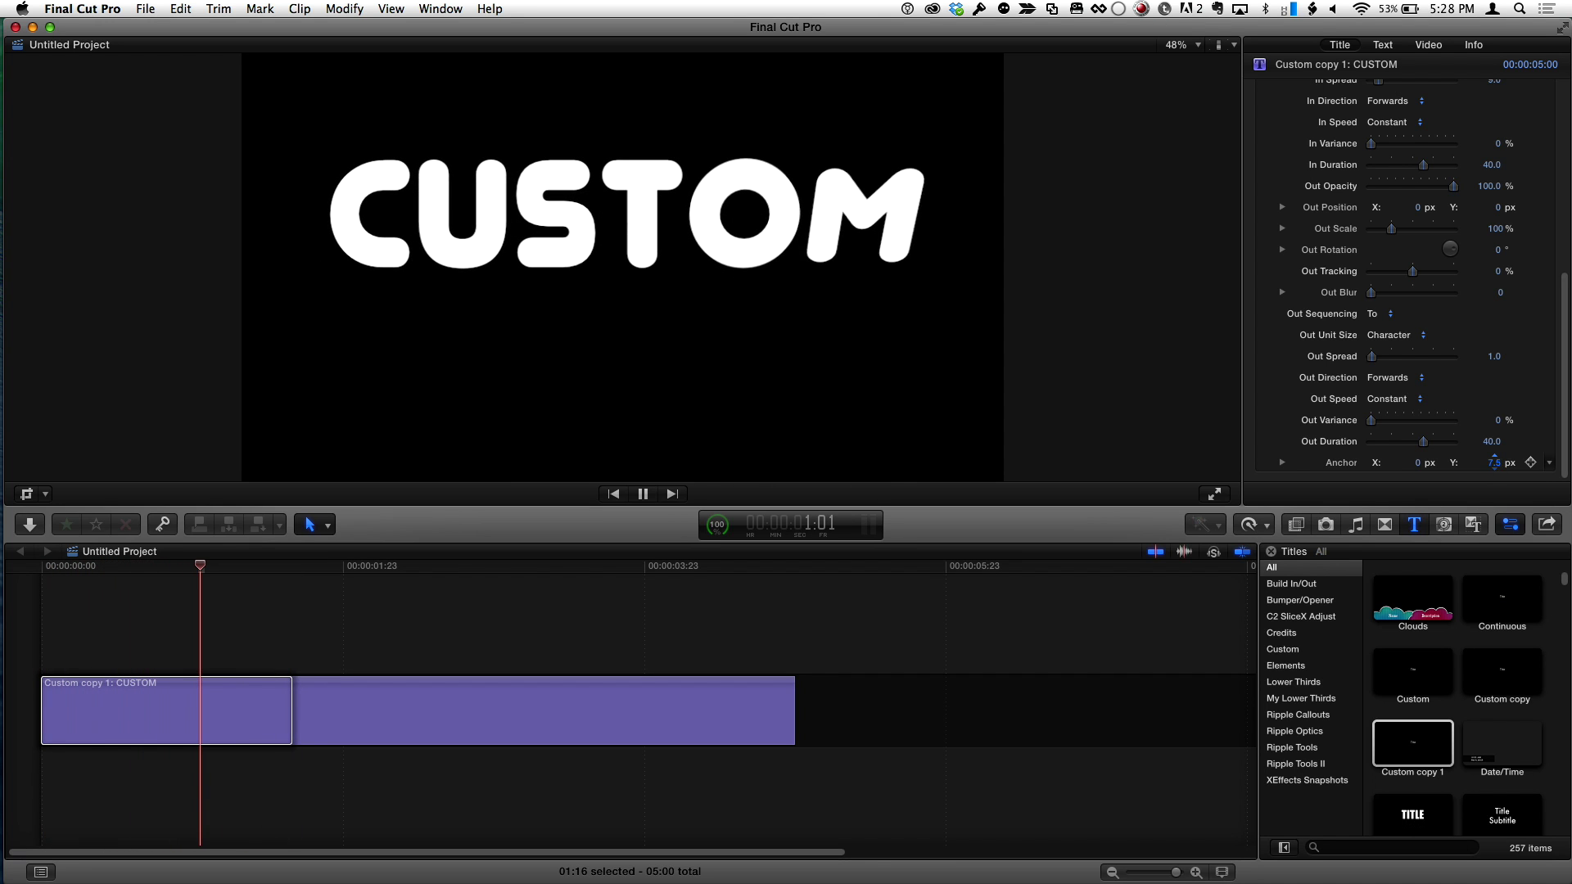
pyautogui.moveTo(1495, 467); pyautogui.dragTo(1495, 458)
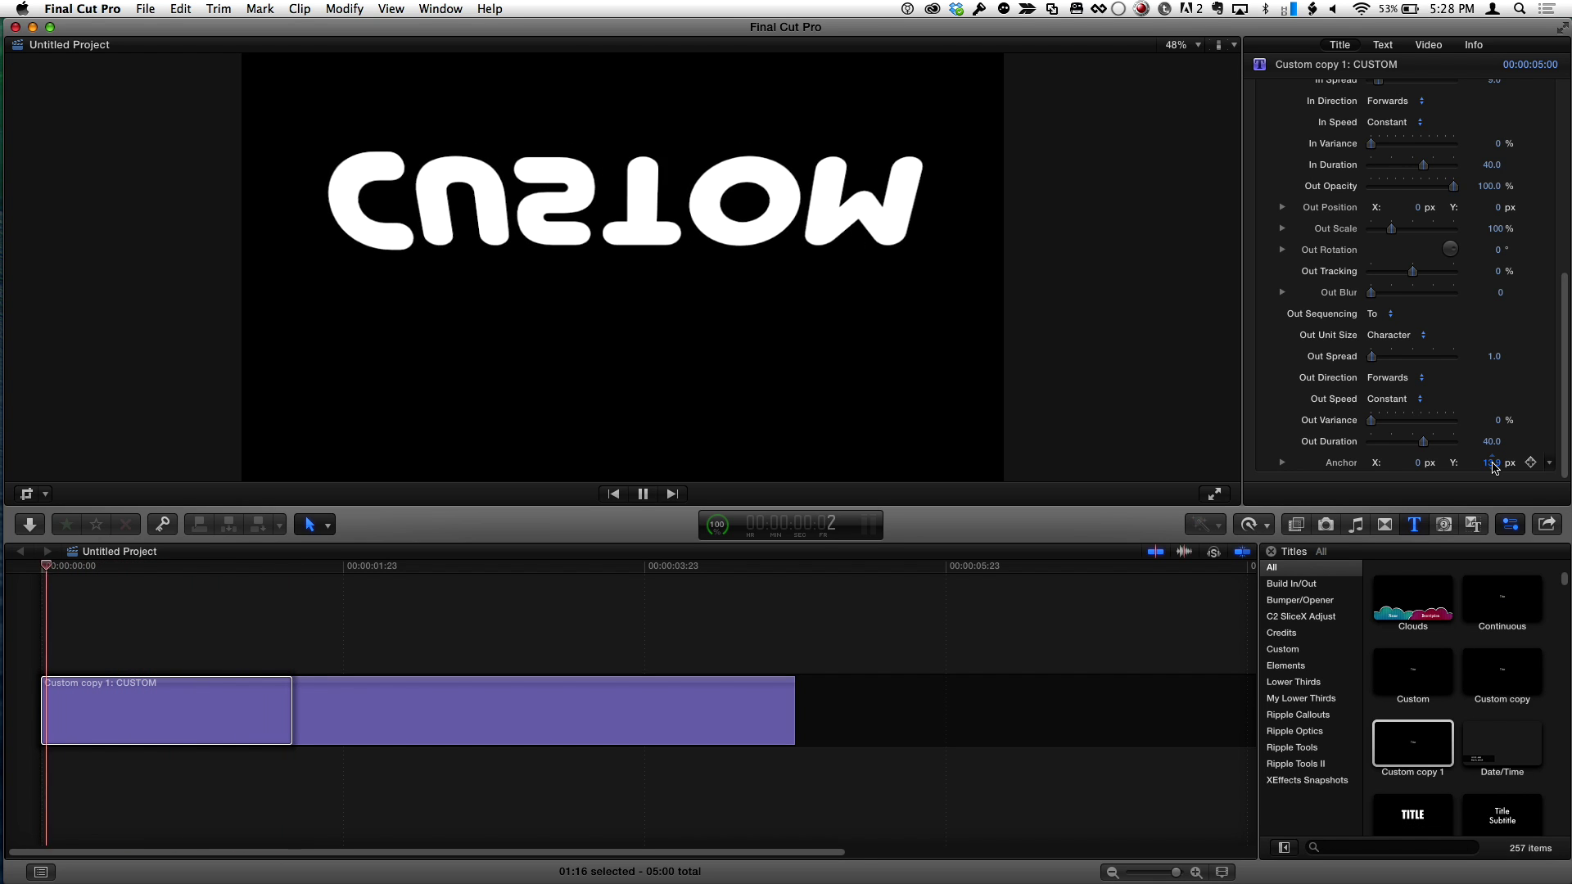
pyautogui.moveTo(1493, 465); pyautogui.dragTo(1493, 457)
pyautogui.moveTo(1491, 462); pyautogui.dragTo(1494, 467)
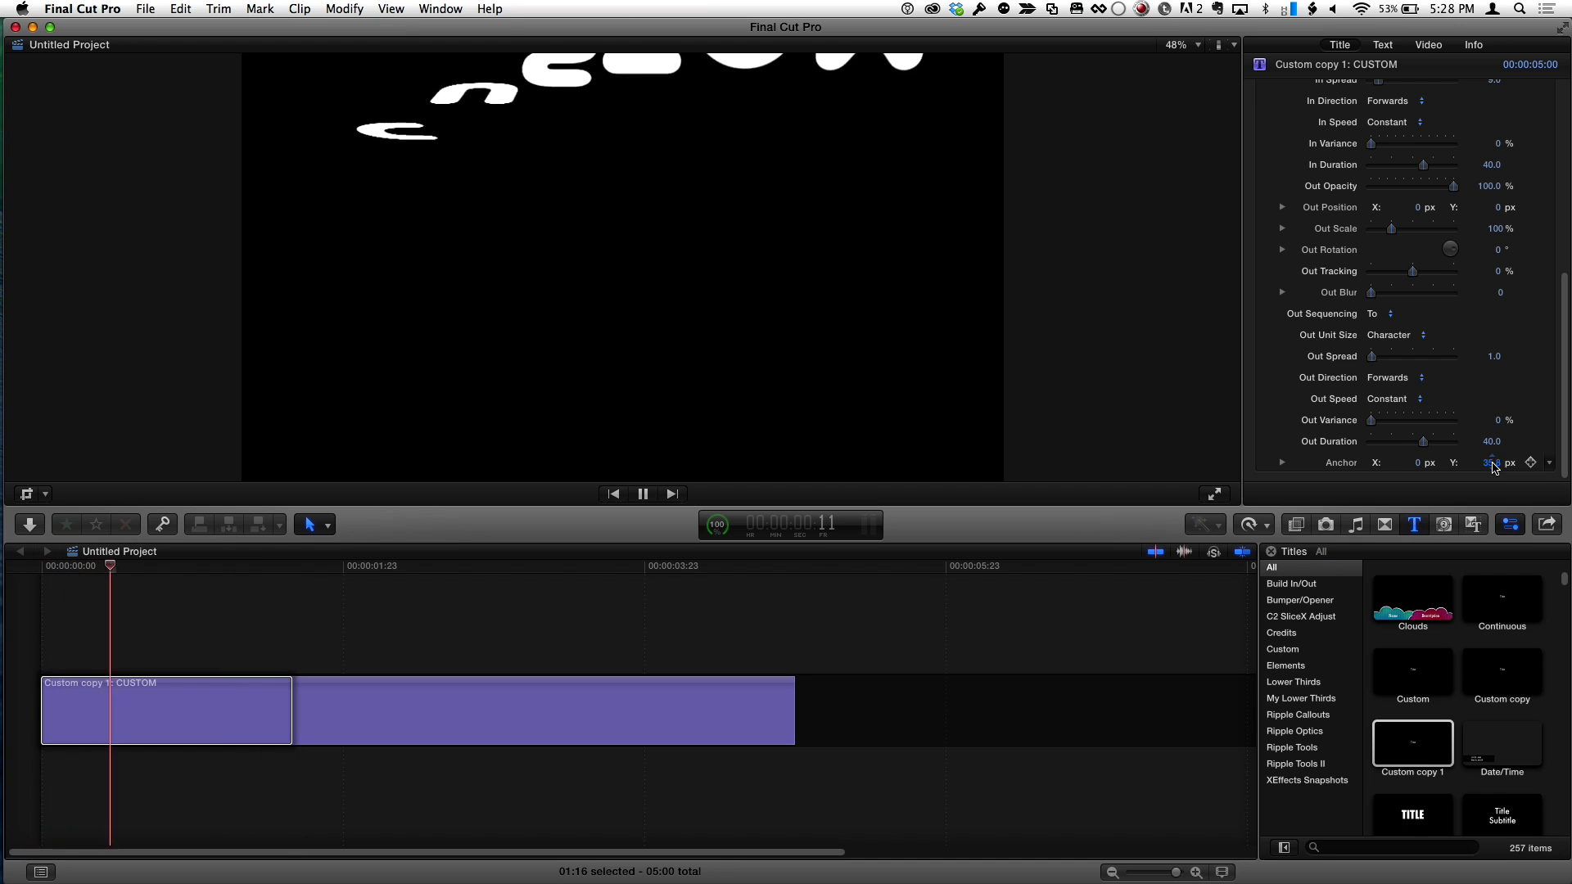
pyautogui.click(786, 213)
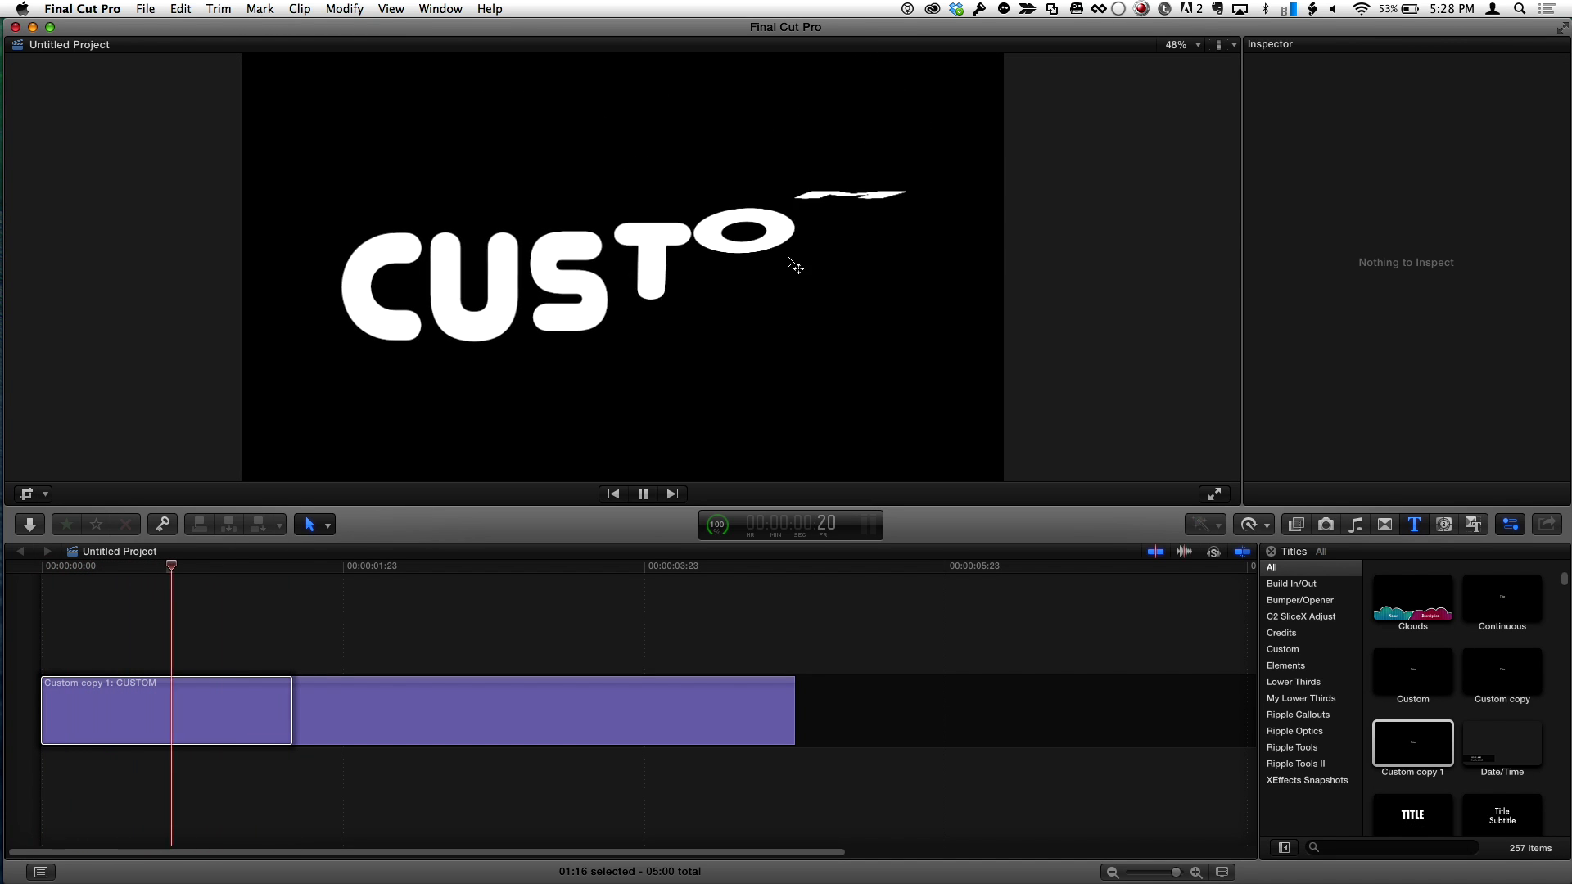